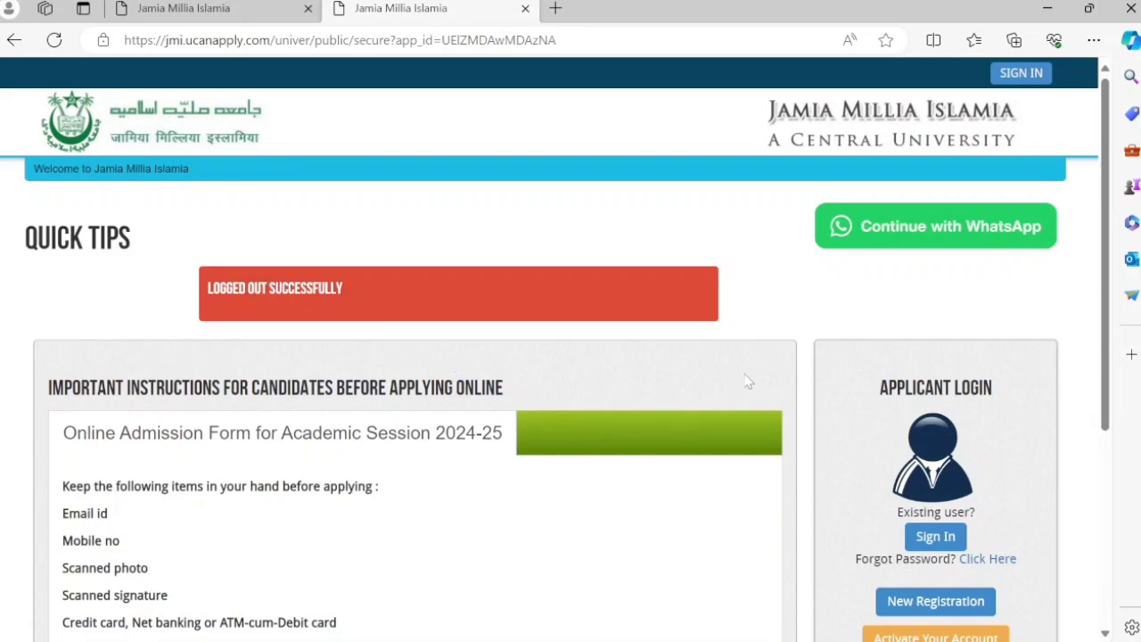
# - Open the new applicant registration form from the JMI portal
pyautogui.scroll(-2, 747, 382)
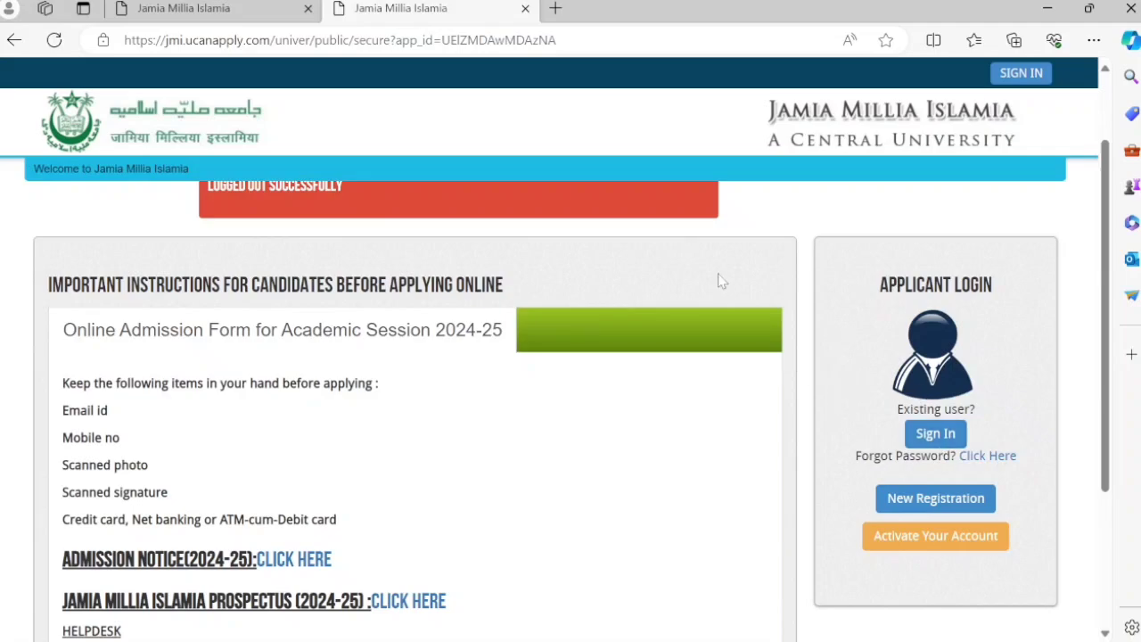
pyautogui.scroll(1, 591, 291)
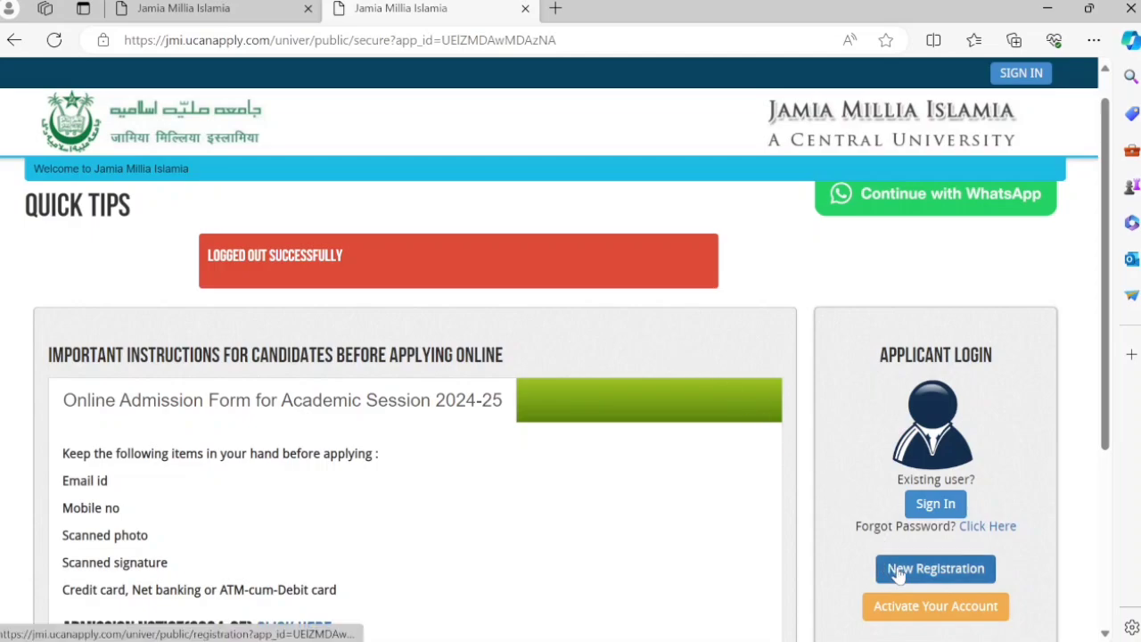
pyautogui.click(936, 569)
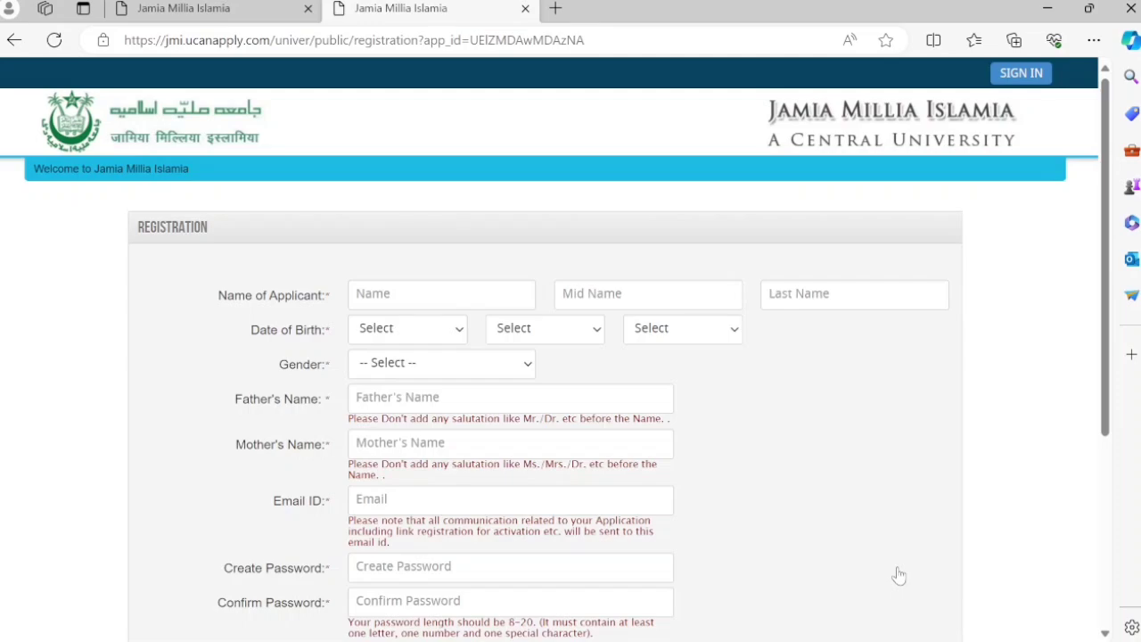
pyautogui.scroll(-3, 765, 497)
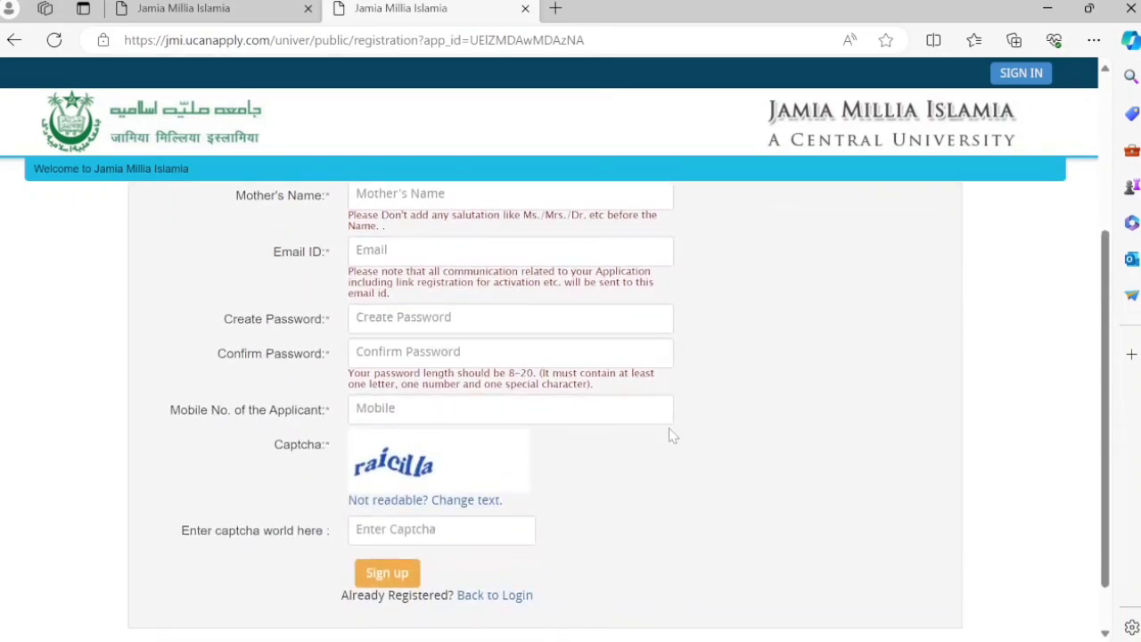
pyautogui.scroll(1, 492, 321)
pyautogui.scroll(3, 492, 336)
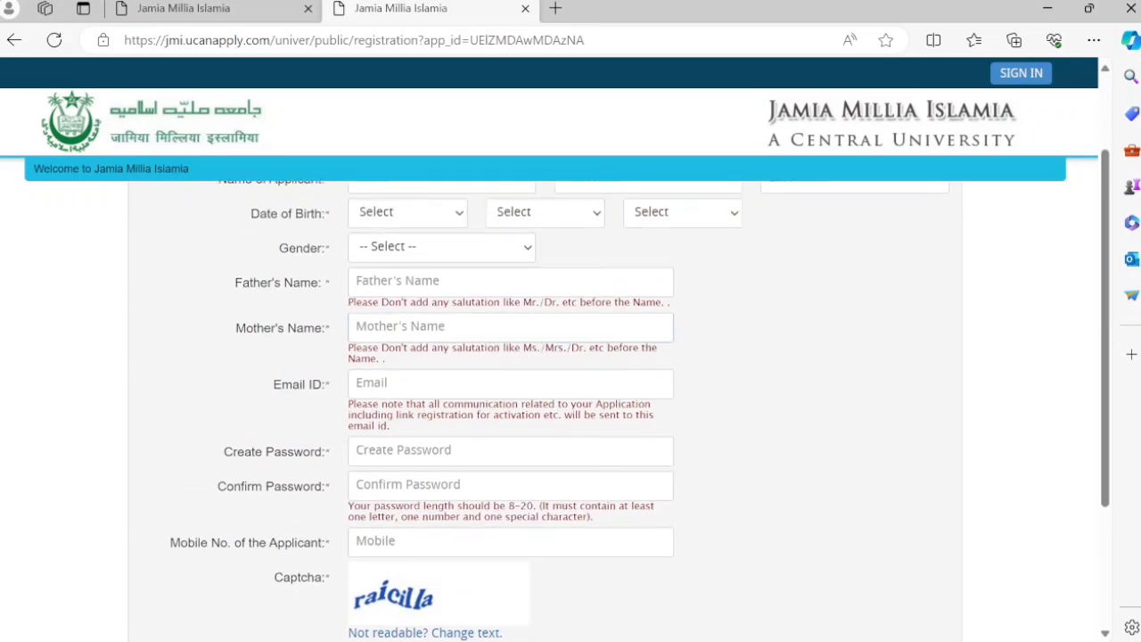
# - Enter the applicant's first name and last name, then move to Create Password
pyautogui.click(441, 294)
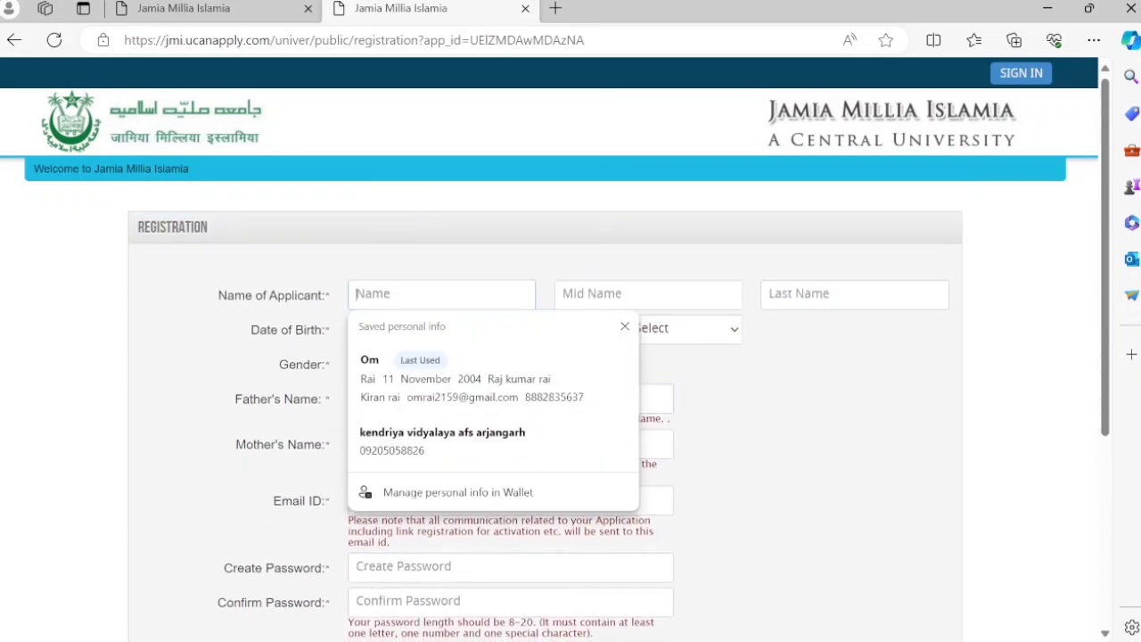
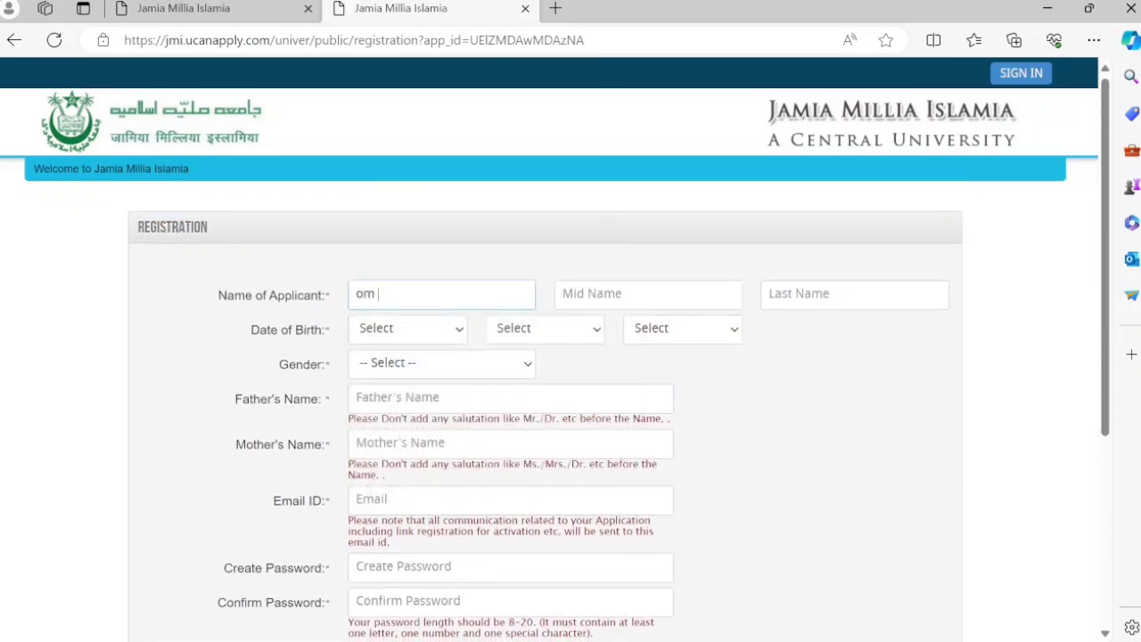
pyautogui.click(776, 294)
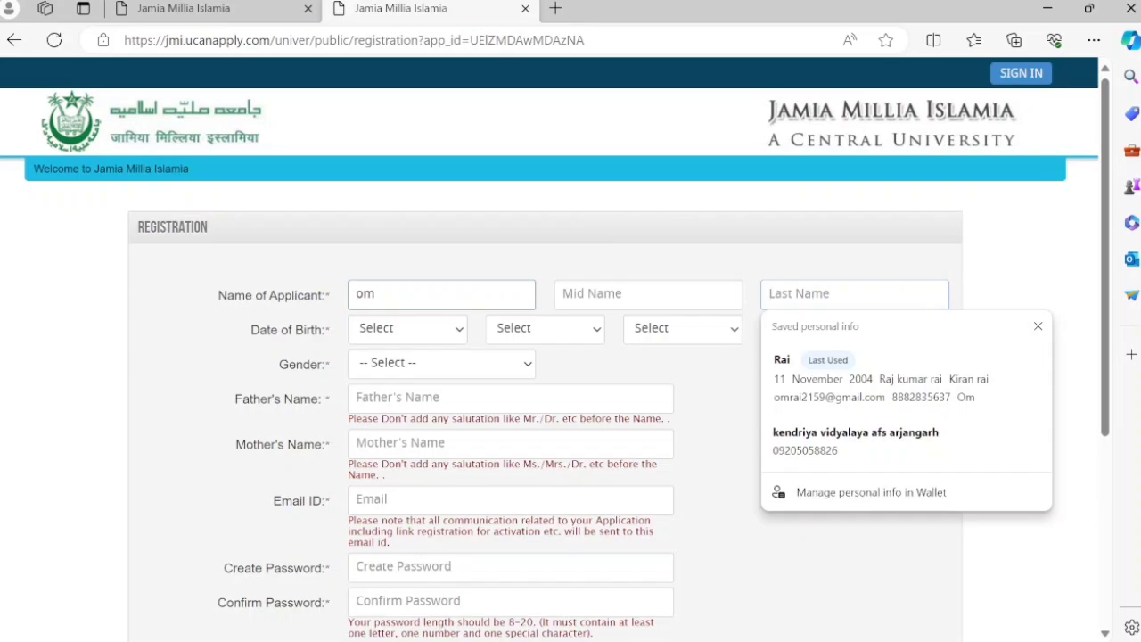
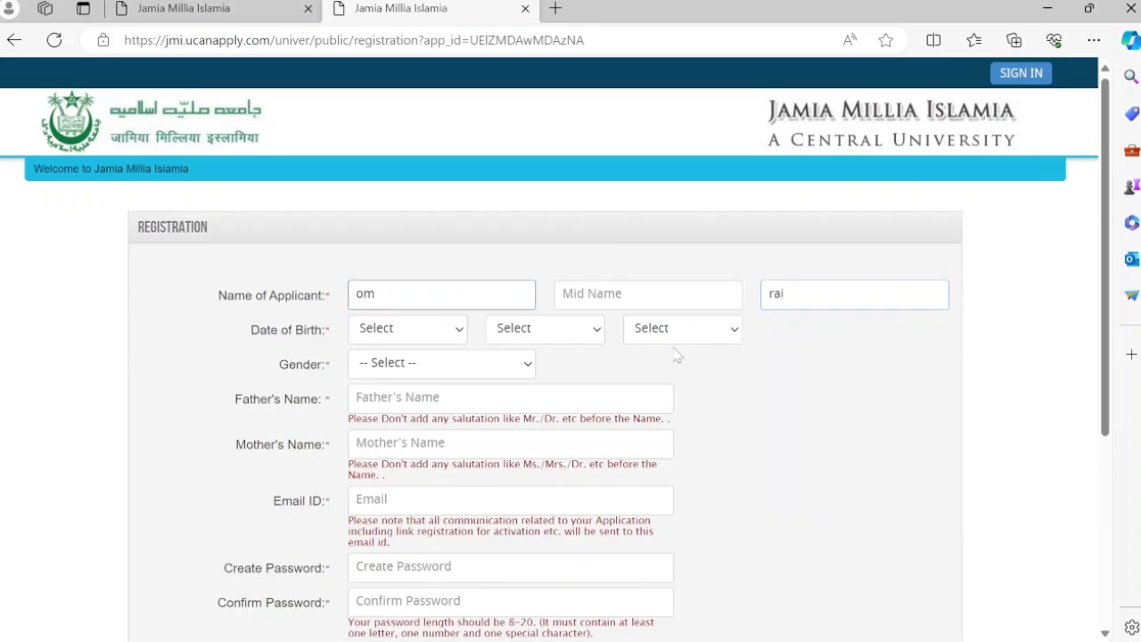
pyautogui.scroll(-3, 676, 354)
pyautogui.scroll(1, 676, 355)
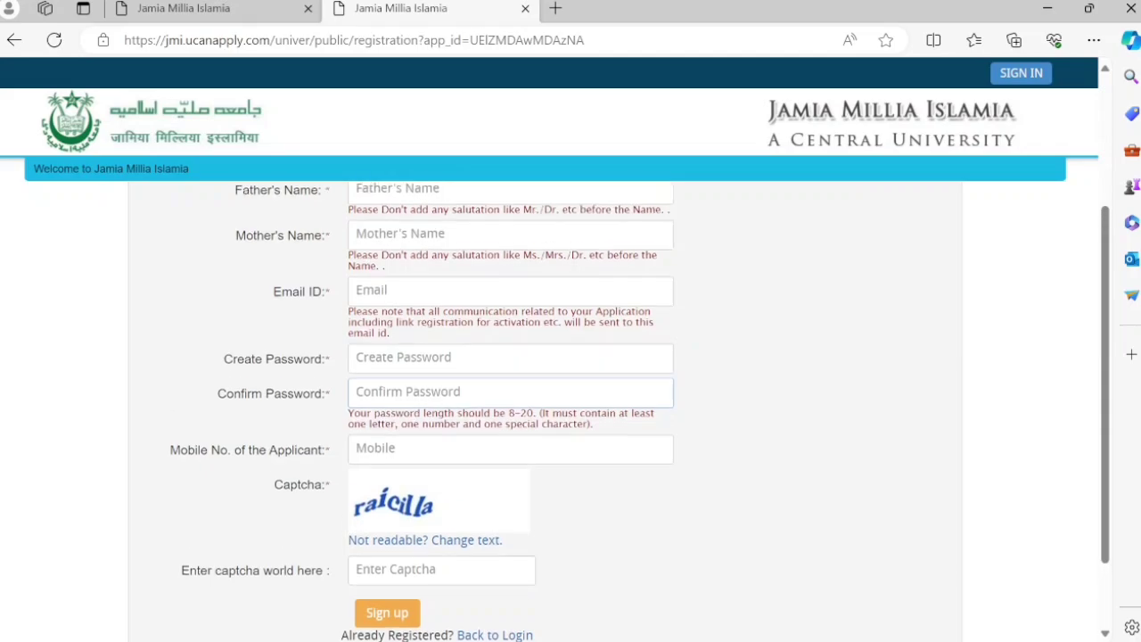
pyautogui.scroll(1, 676, 355)
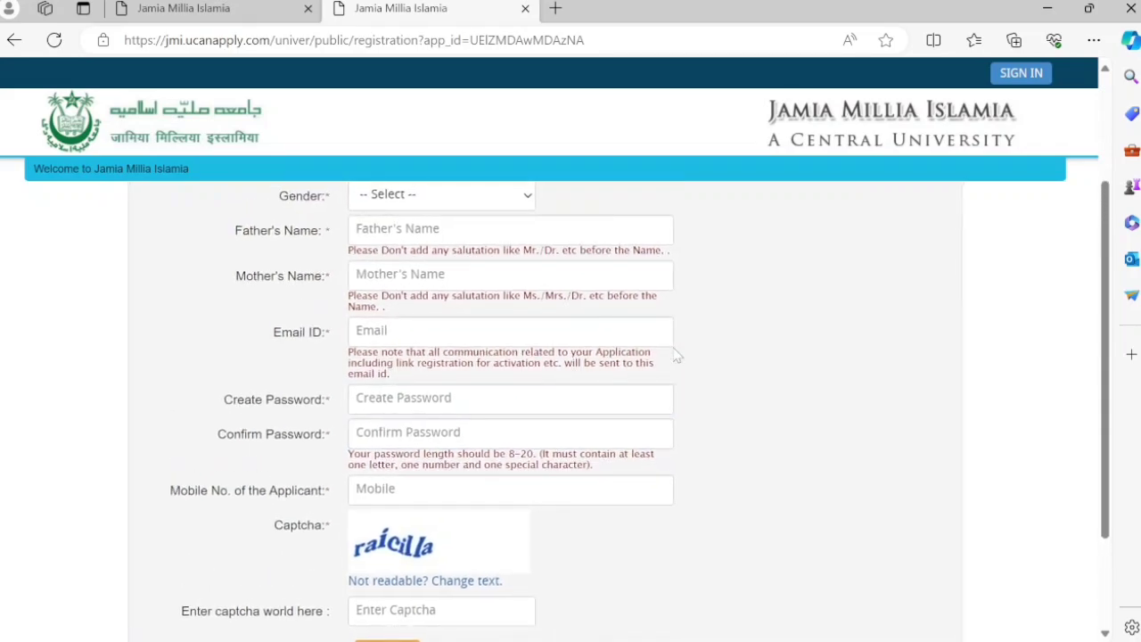
pyautogui.press('Tab')
# - Select the Email ID field and scroll down toward the Sign up button
pyautogui.click(510, 331)
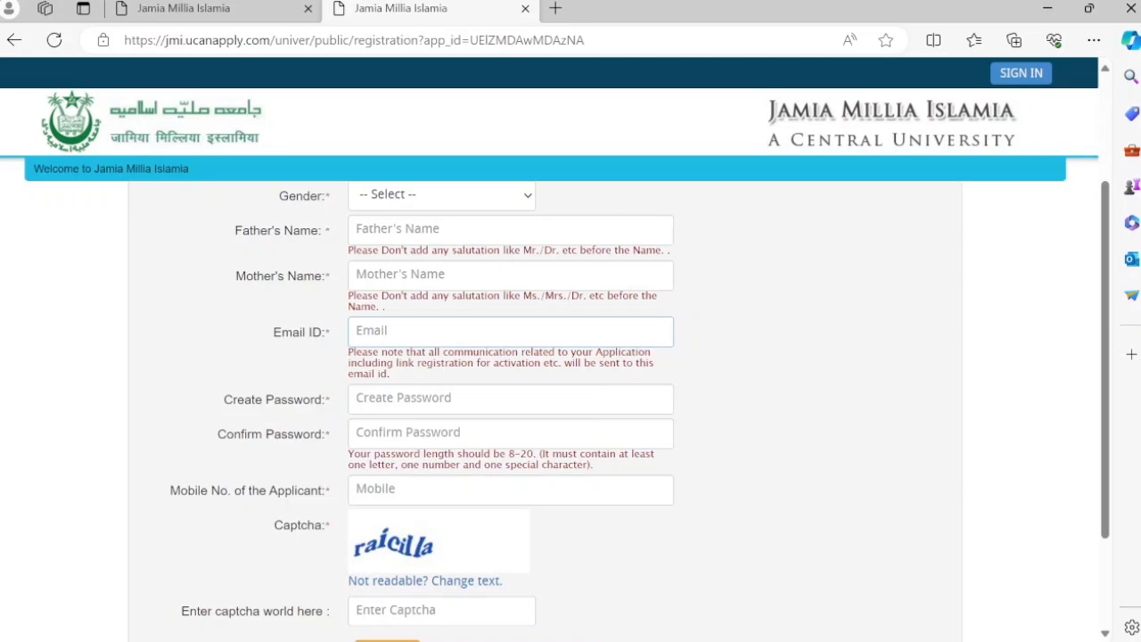
pyautogui.scroll(-1, 406, 339)
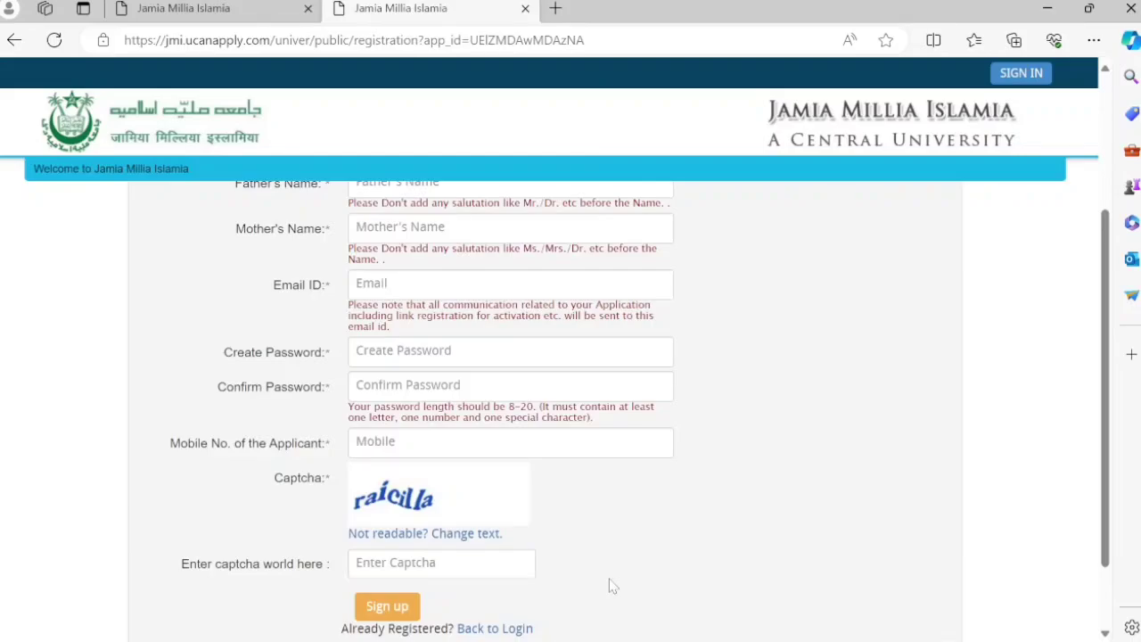
# - Look over the Activate Your Account form, then go back to the portal home page
pyautogui.click(15, 40)
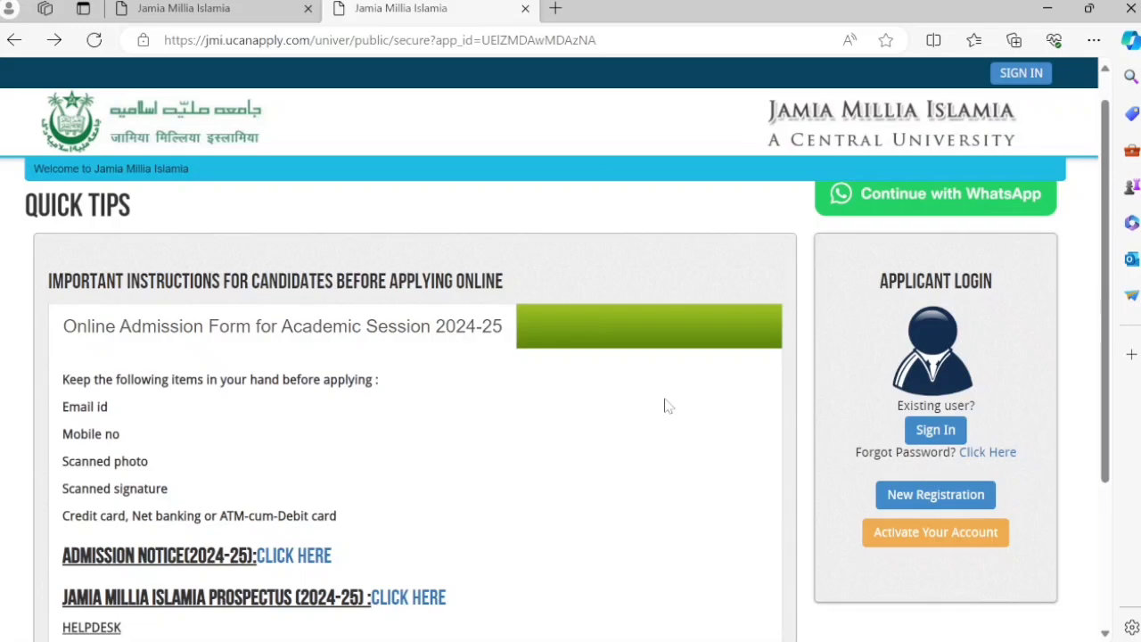
pyautogui.click(986, 539)
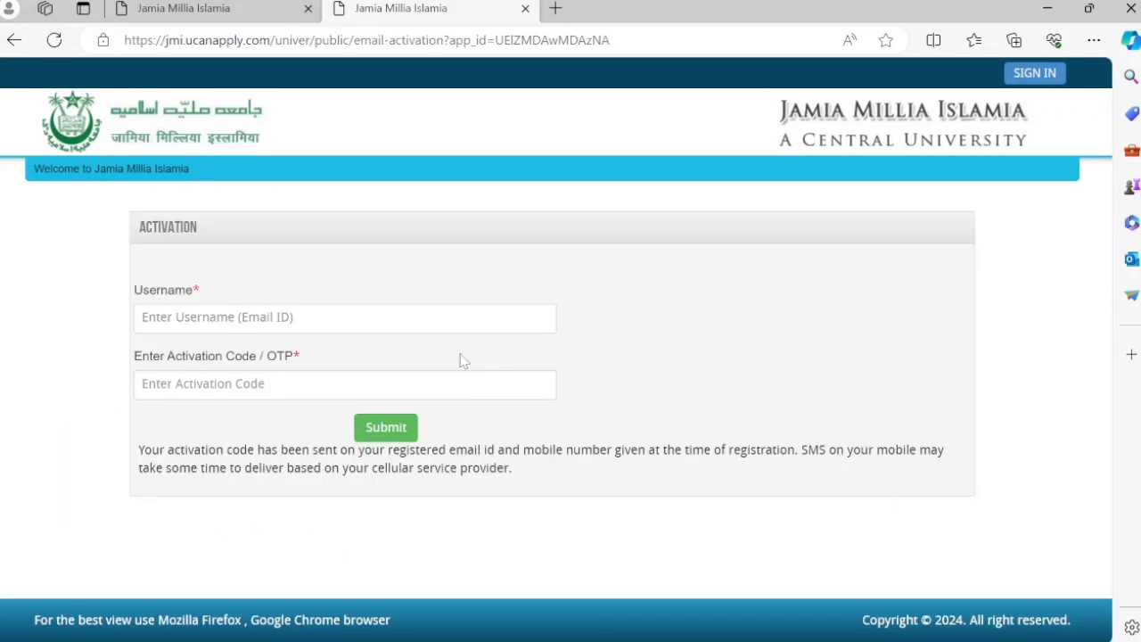
pyautogui.click(417, 321)
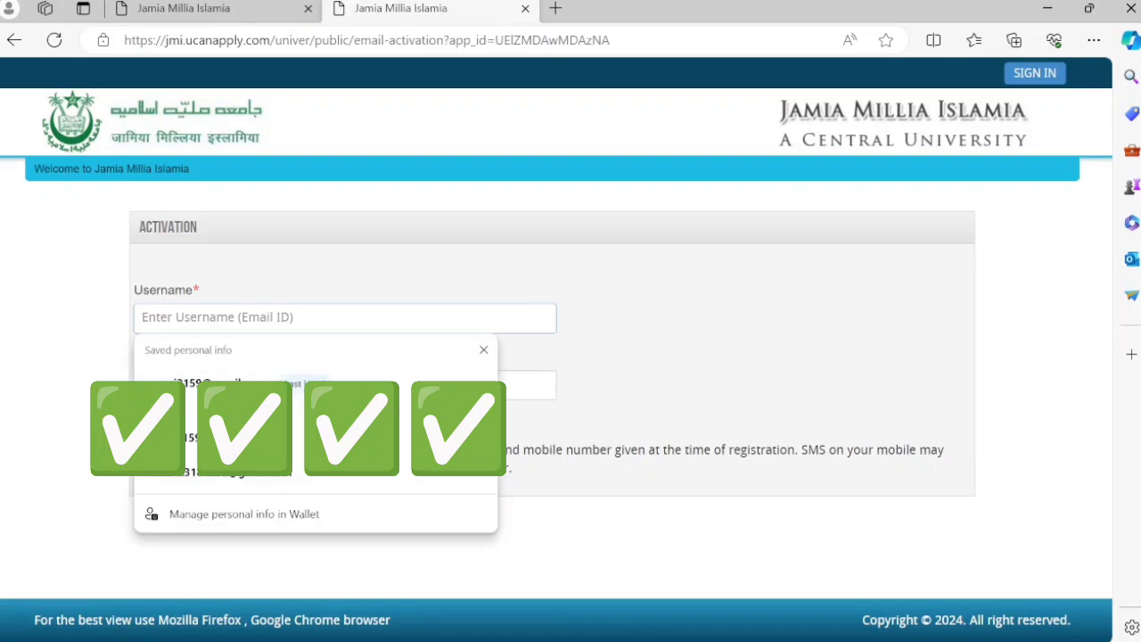
pyautogui.click(650, 282)
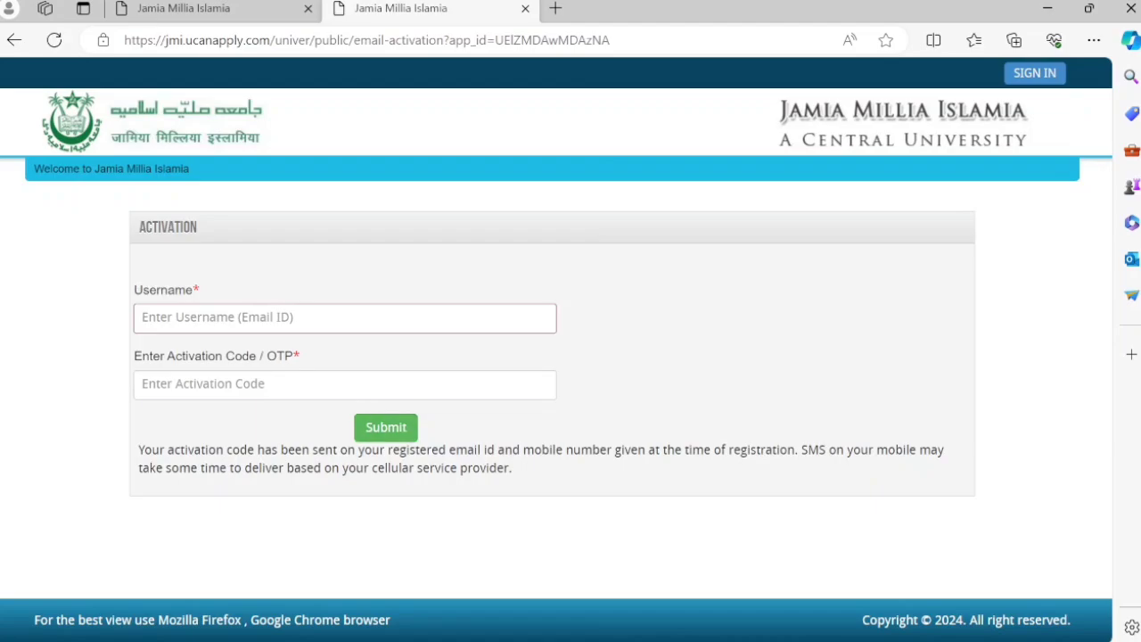
pyautogui.click(15, 40)
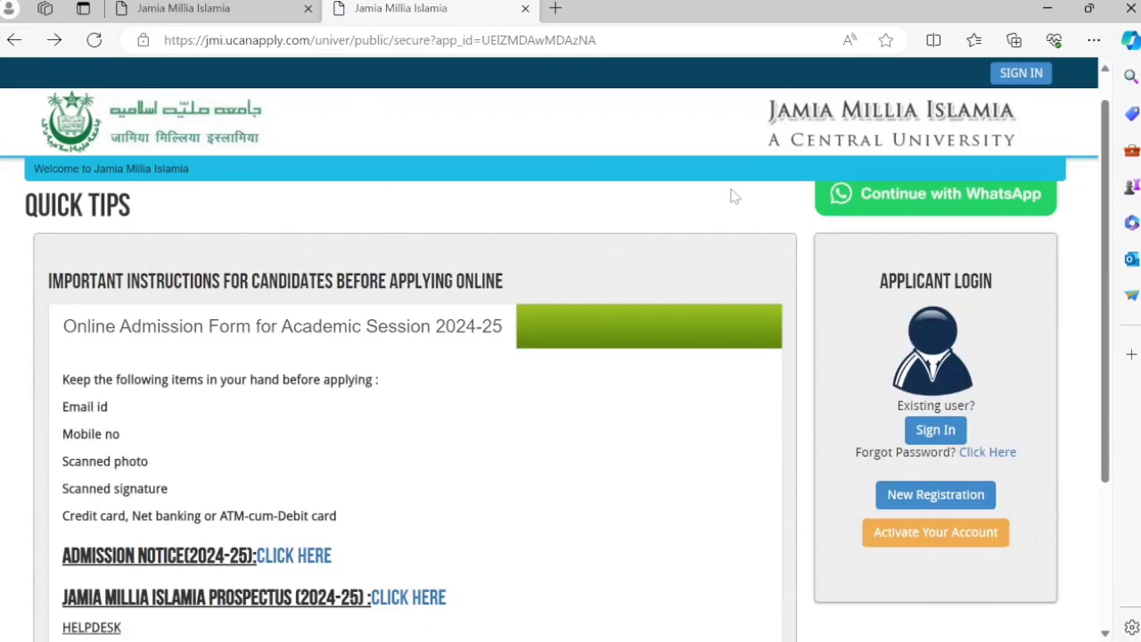
# - Open and dismiss the Sign In form twice, then switch to the signed-in My Application tab
pyautogui.click(956, 430)
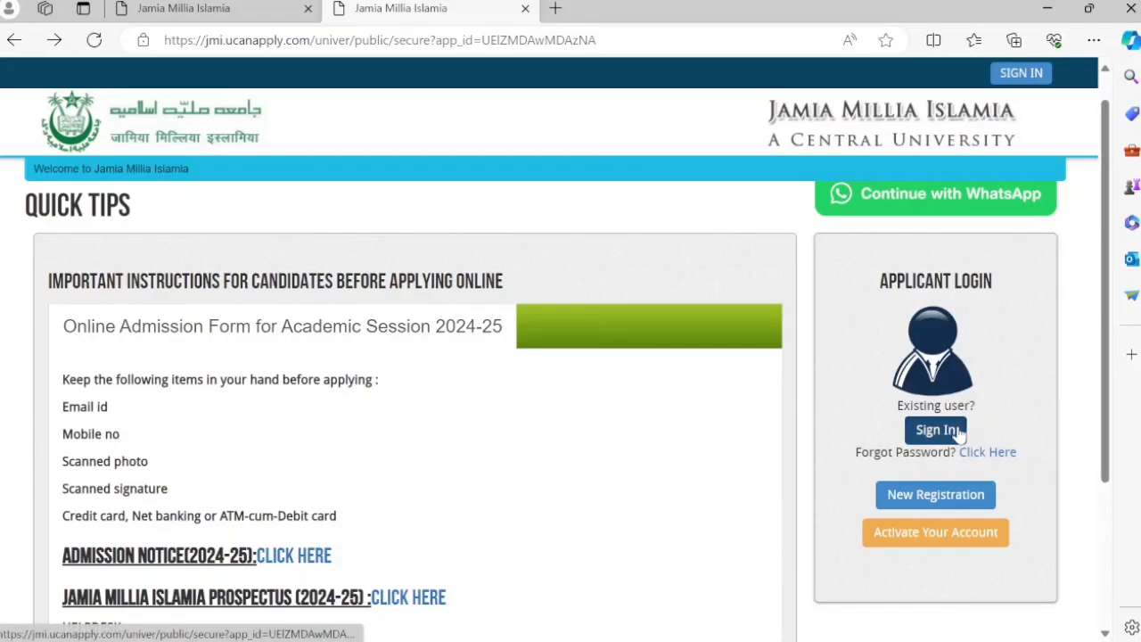
pyautogui.press('Escape')
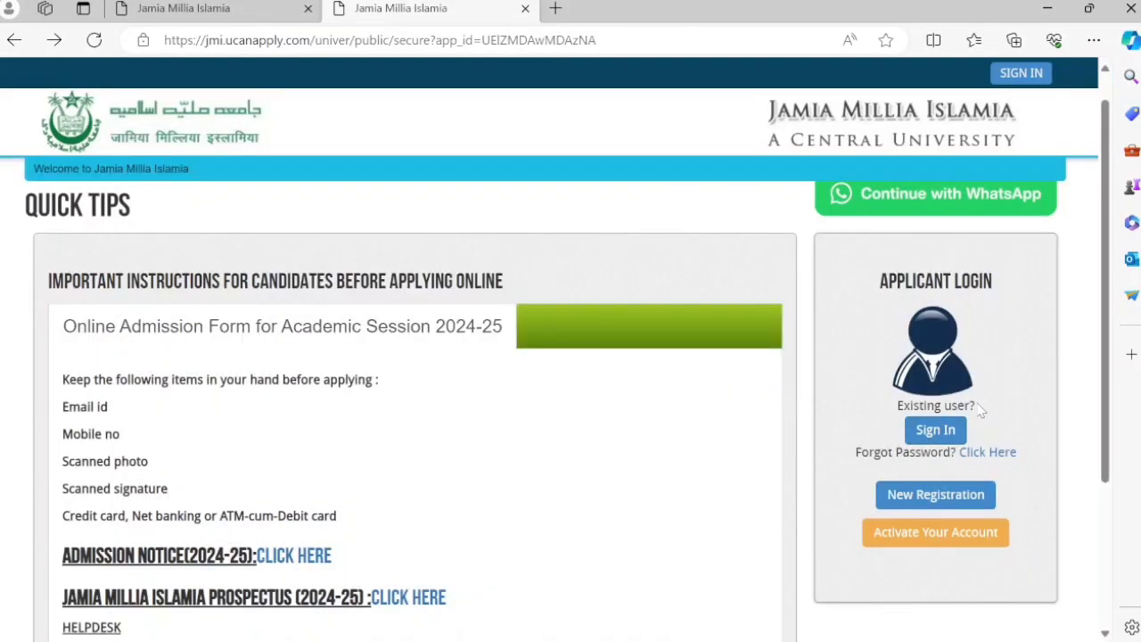
pyautogui.click(936, 431)
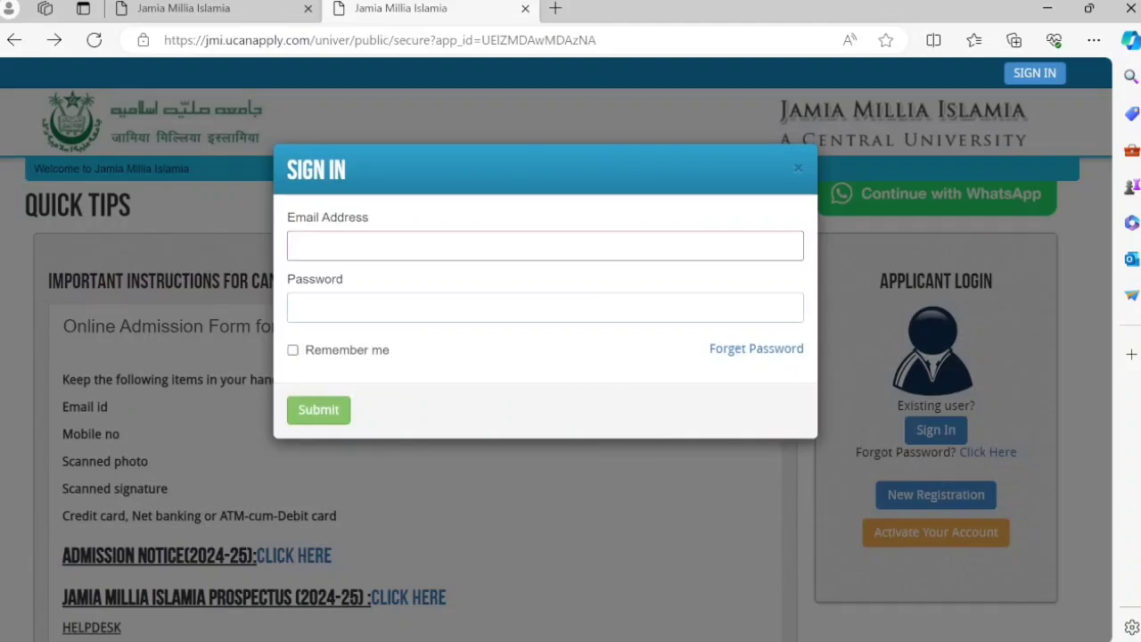
pyautogui.click(408, 473)
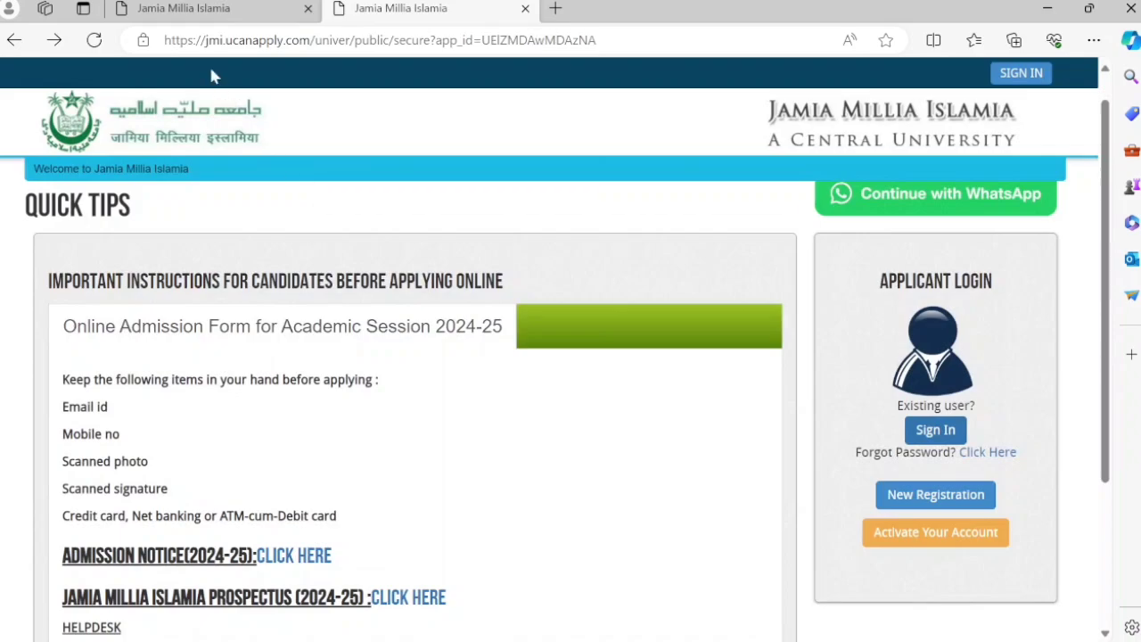
pyautogui.click(214, 19)
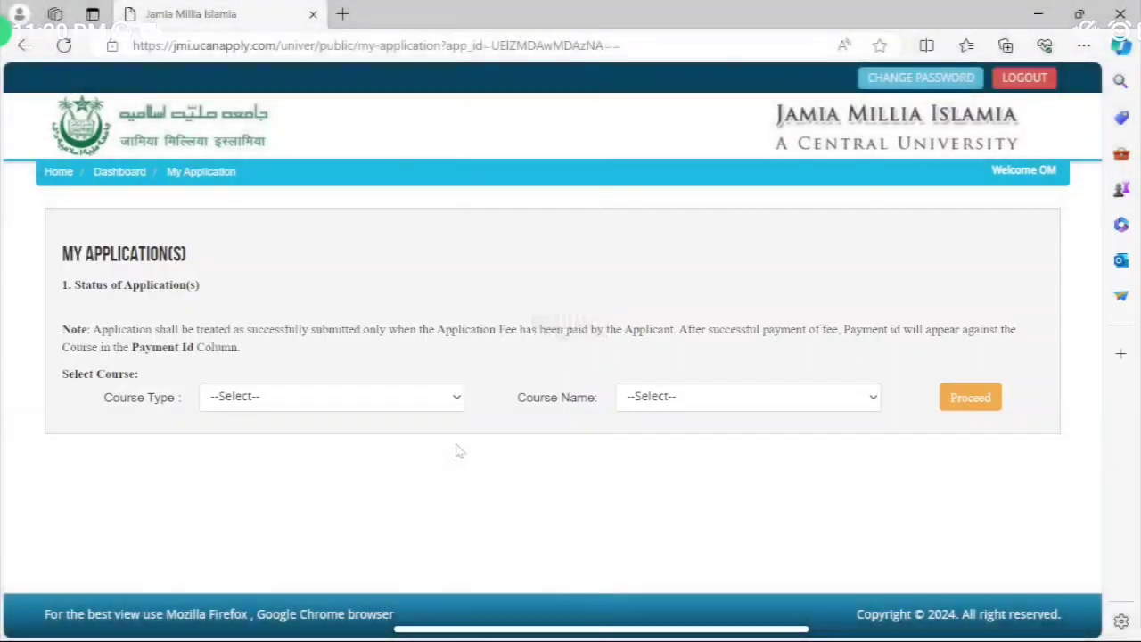
# - Choose Bachelors as course type and B.A. (Hons) Political Science as the course
pyautogui.click(428, 408)
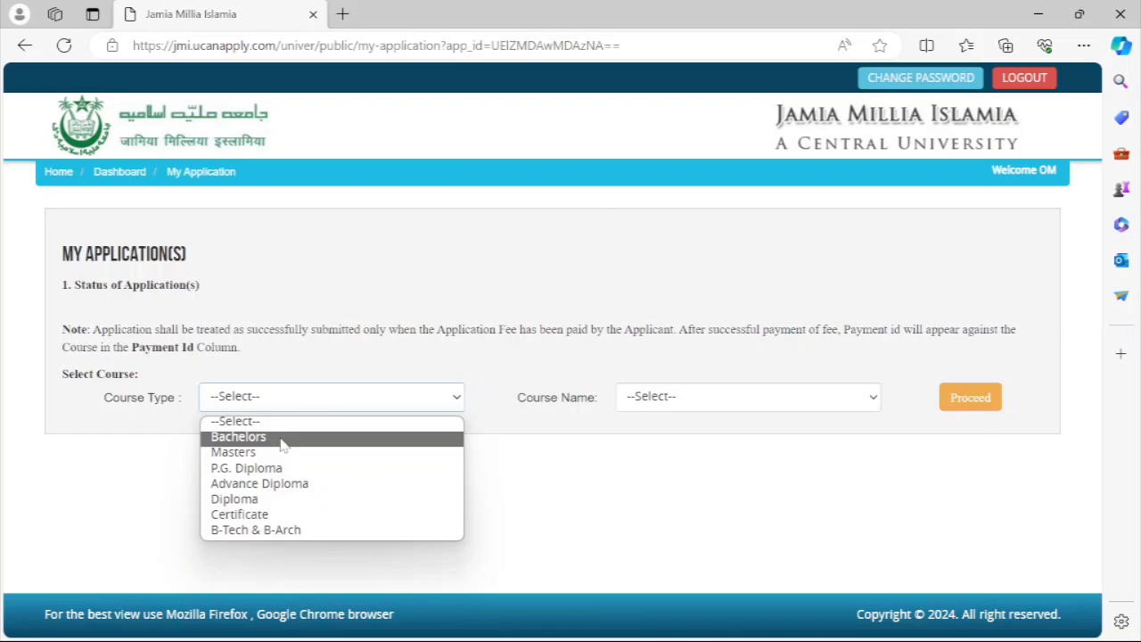
pyautogui.click(281, 437)
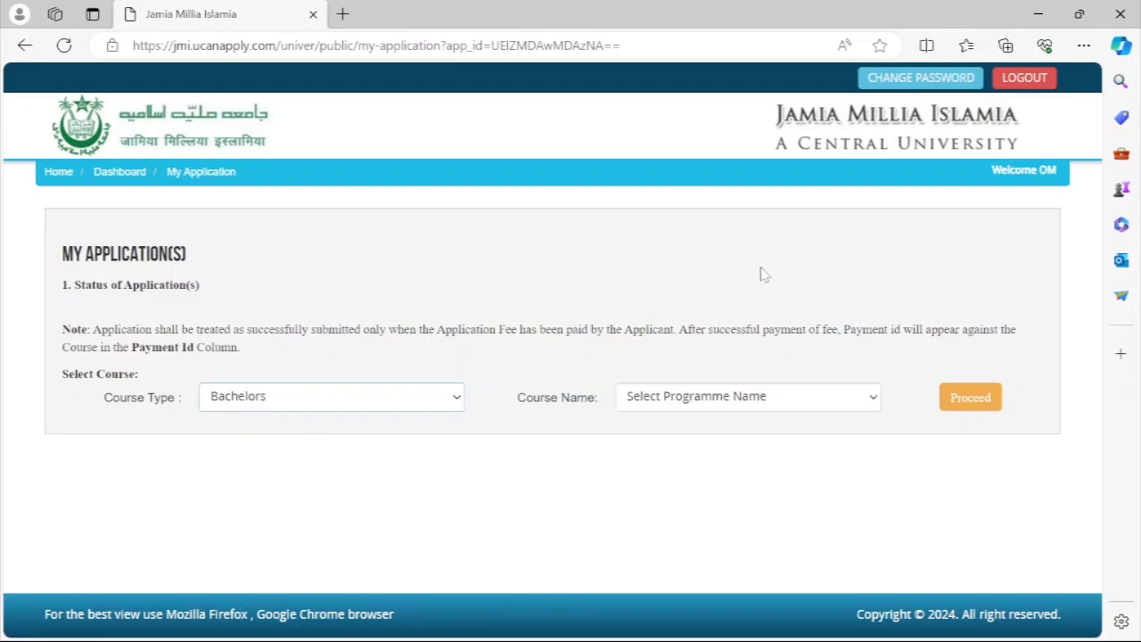
pyautogui.click(843, 399)
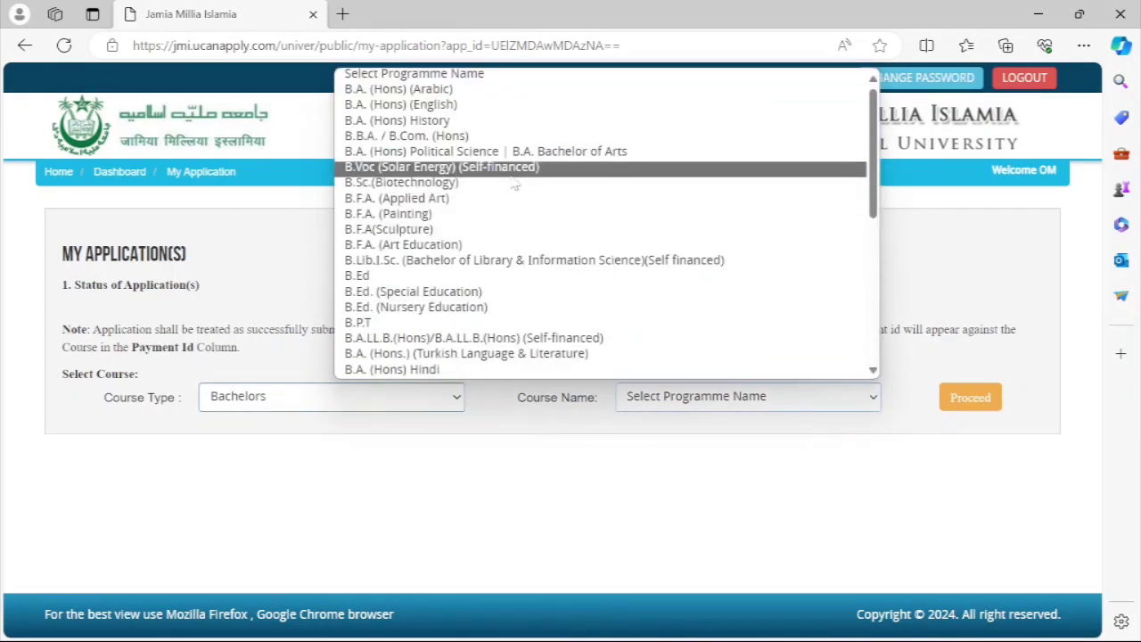
pyautogui.scroll(-3, 512, 181)
pyautogui.scroll(-5, 515, 183)
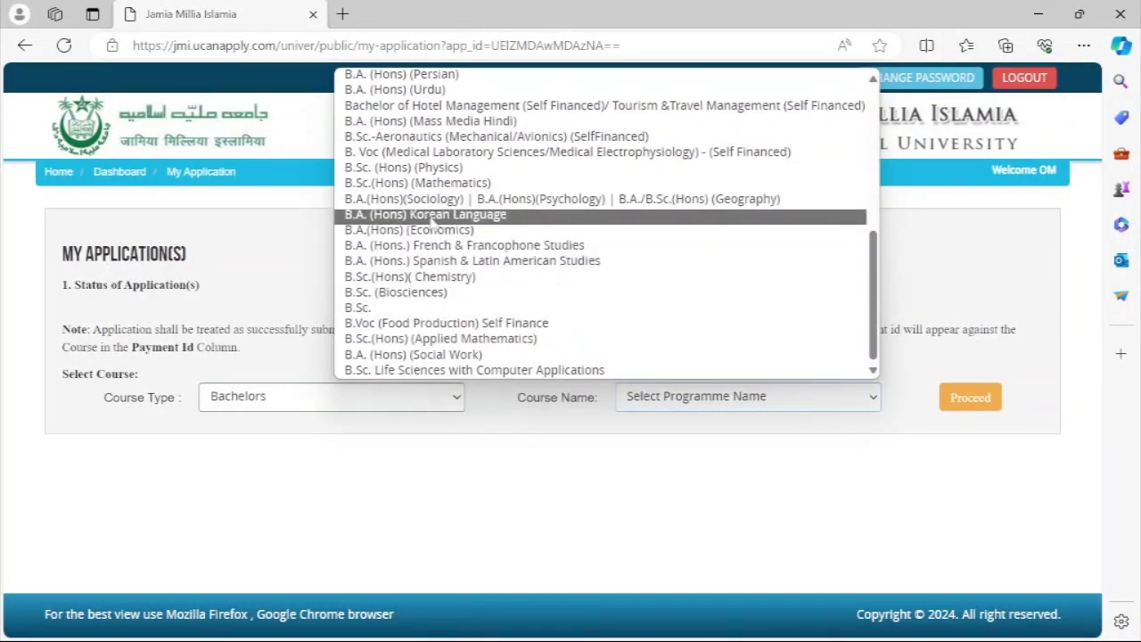
pyautogui.scroll(8, 531, 256)
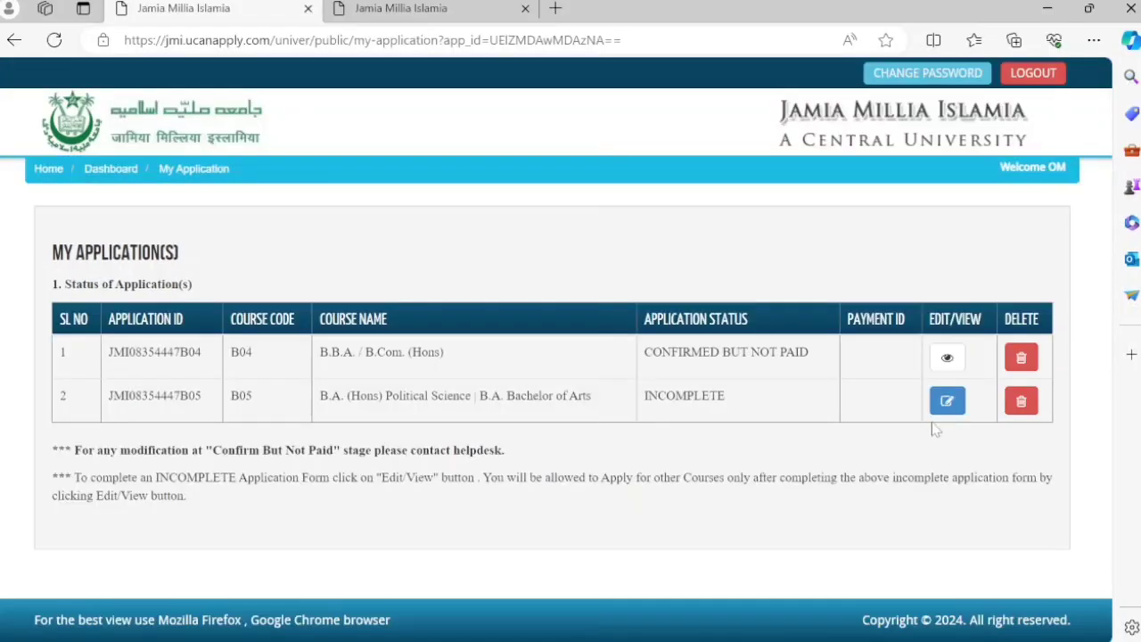
# - Open the incomplete Political Science application and go to its Application Details section
pyautogui.click(947, 400)
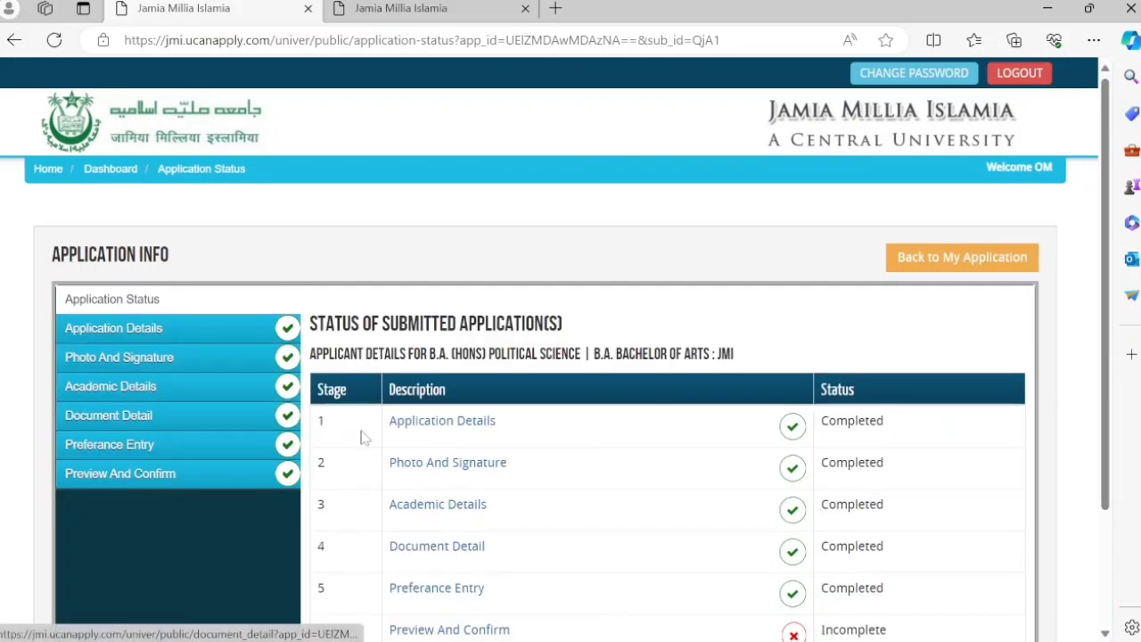
pyautogui.scroll(-2, 628, 471)
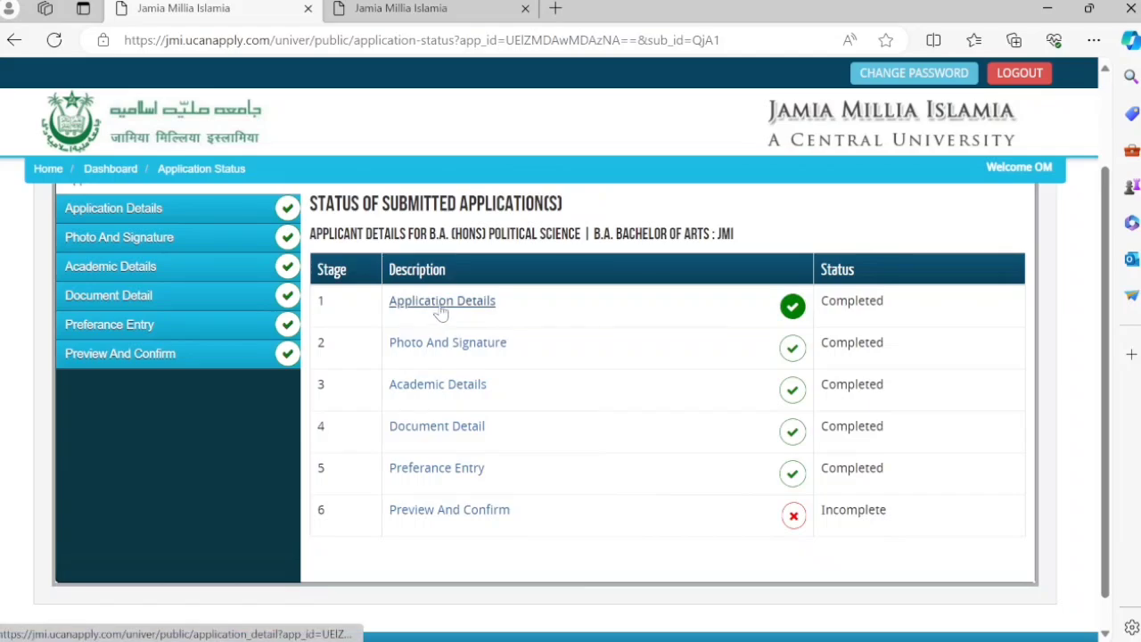
pyautogui.scroll(2, 392, 361)
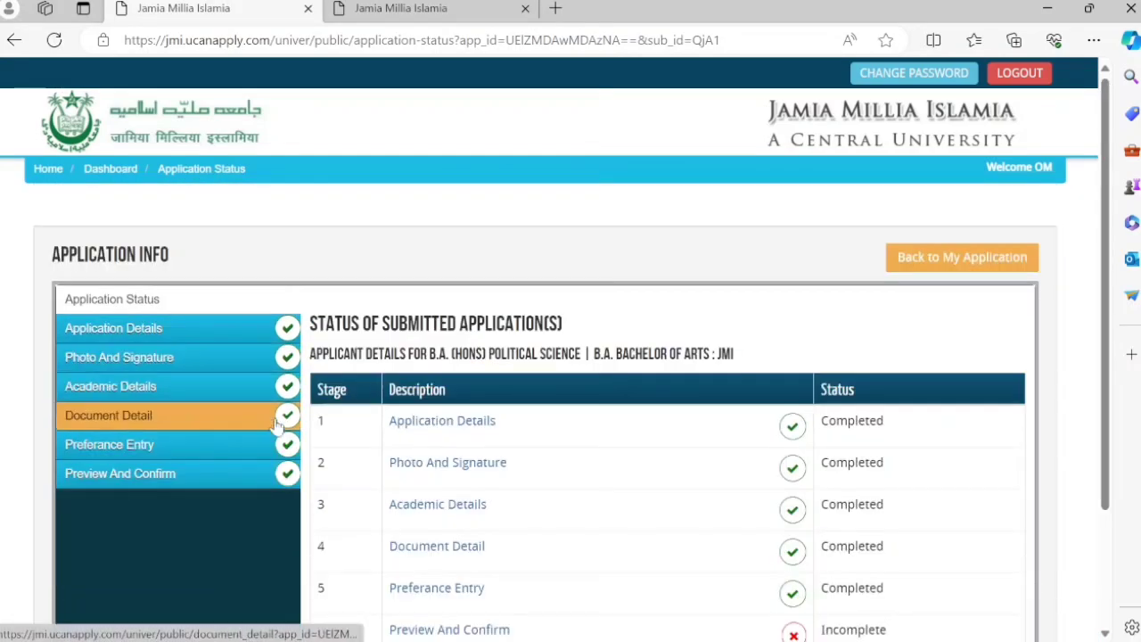
pyautogui.scroll(-2, 629, 470)
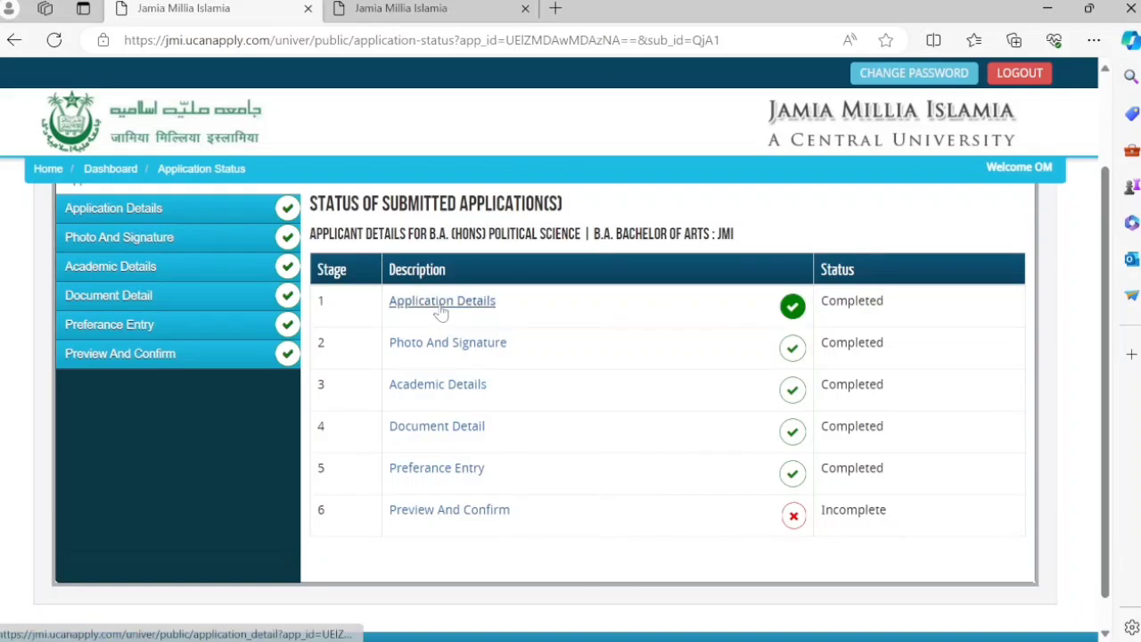
pyautogui.scroll(1, 419, 348)
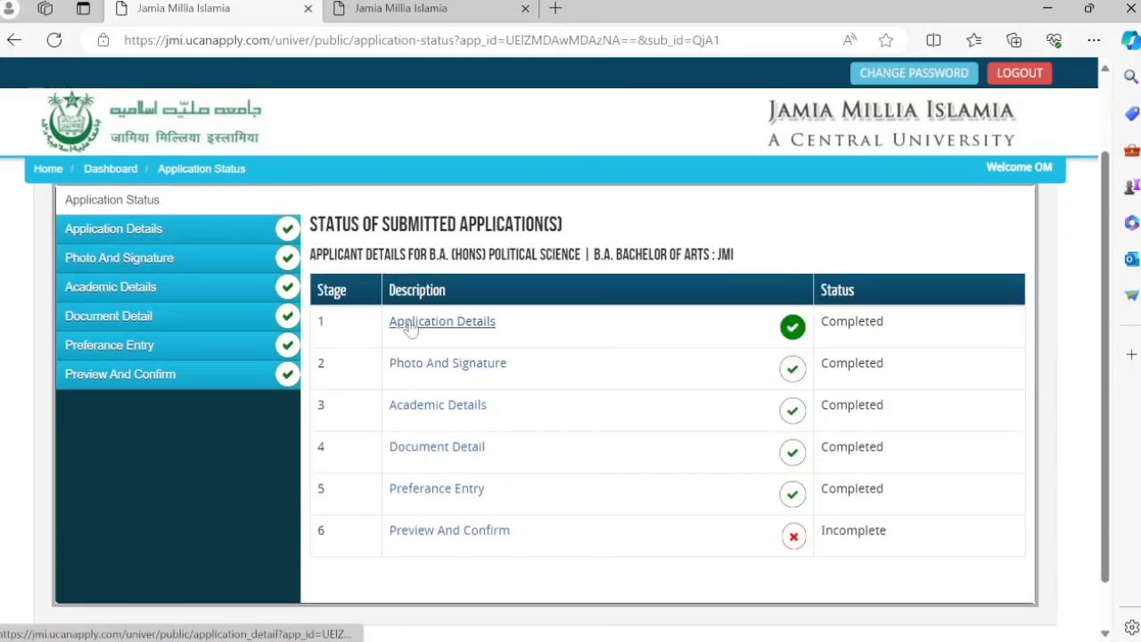
pyautogui.click(411, 329)
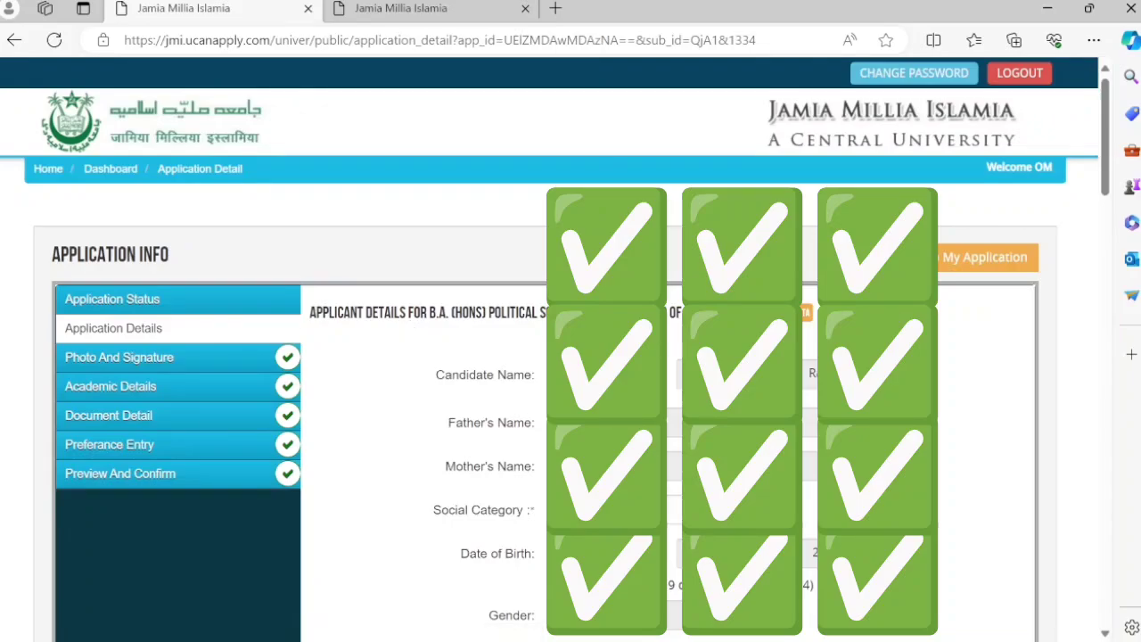
pyautogui.scroll(-2, 571, 401)
pyautogui.scroll(-1, 571, 402)
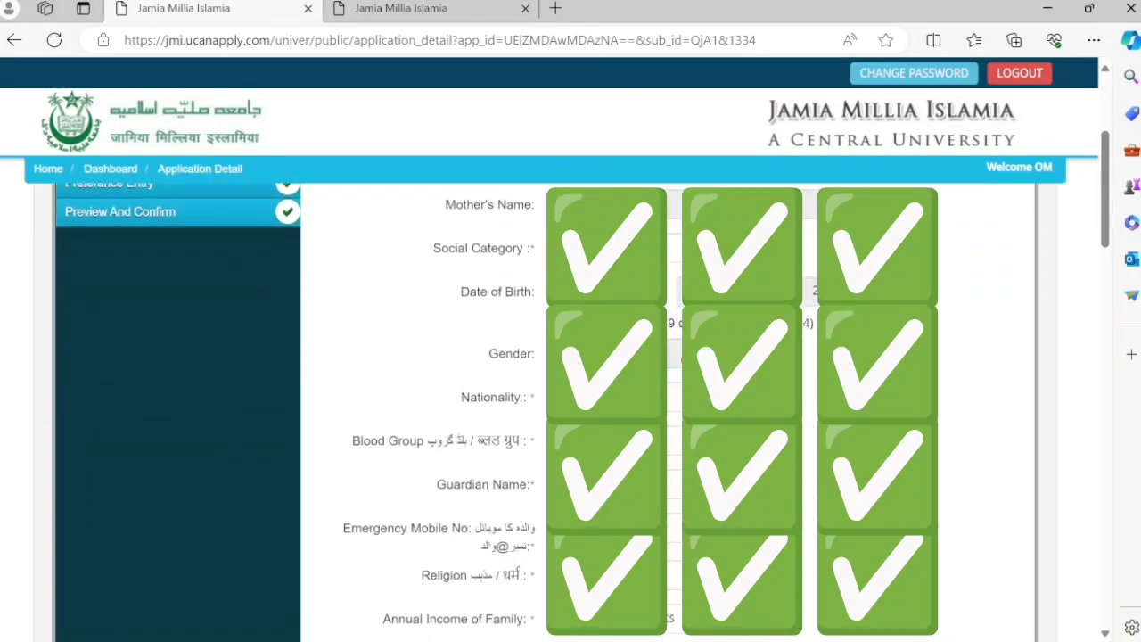
pyautogui.scroll(-1, 571, 401)
pyautogui.scroll(-1, 571, 401)
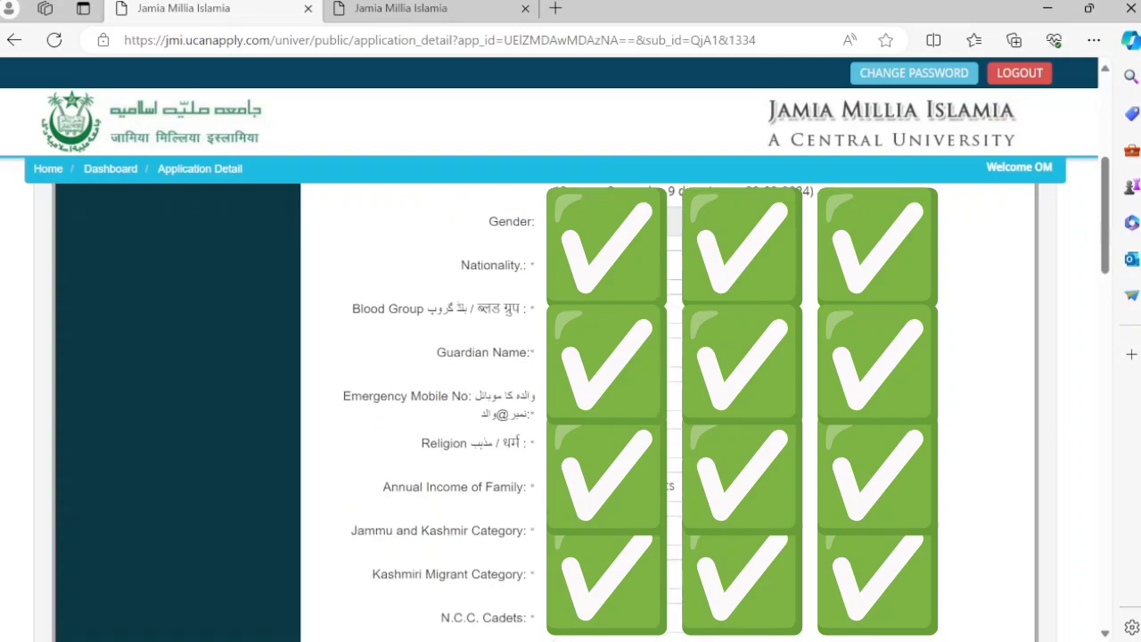
pyautogui.scroll(-1, 570, 402)
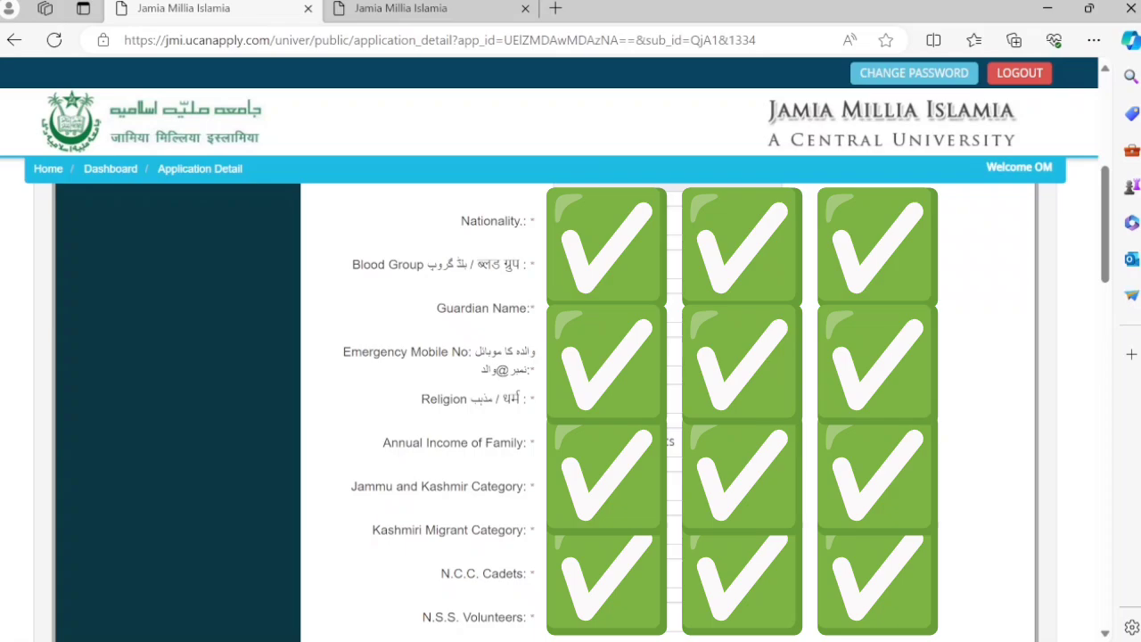
pyautogui.scroll(-3, 570, 401)
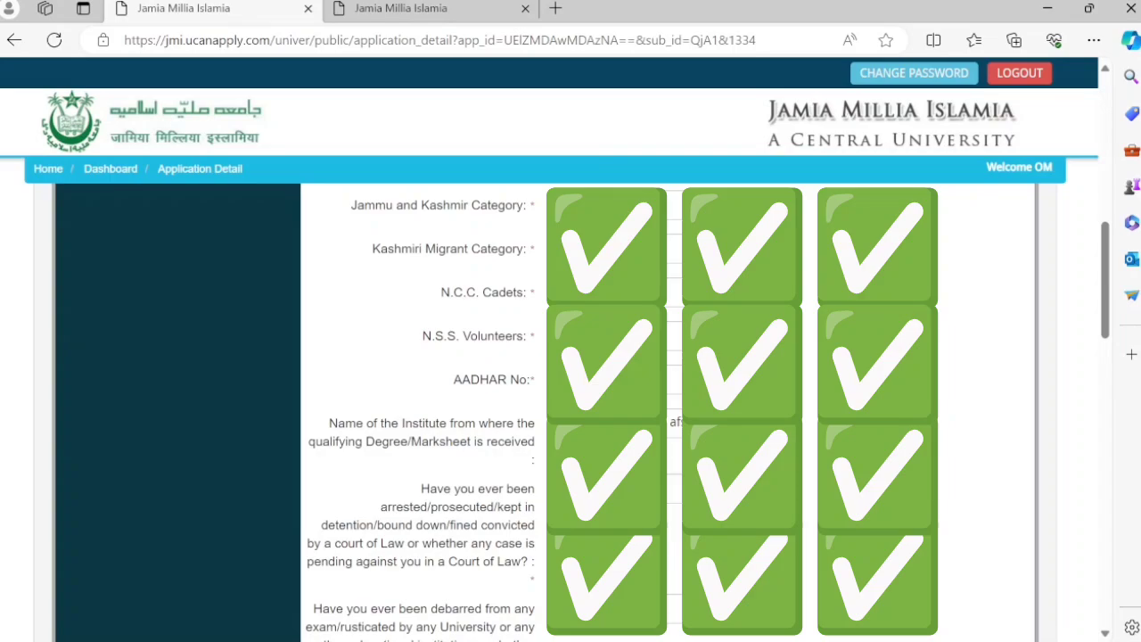
pyautogui.scroll(-2, 446, 199)
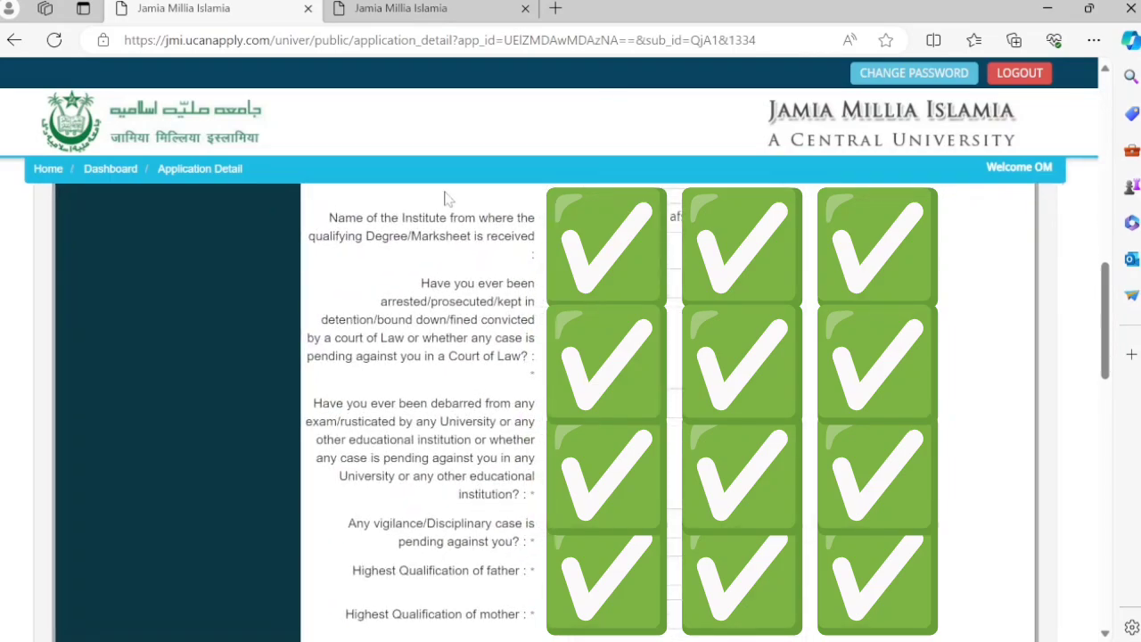
pyautogui.scroll(1, 448, 198)
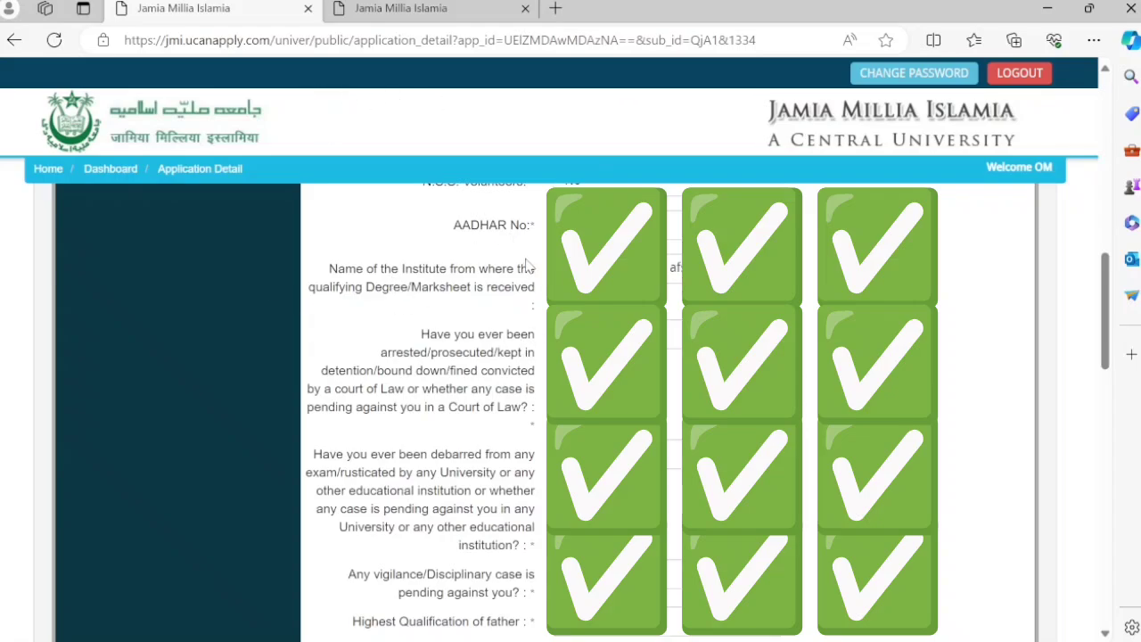
pyautogui.scroll(-1, 526, 264)
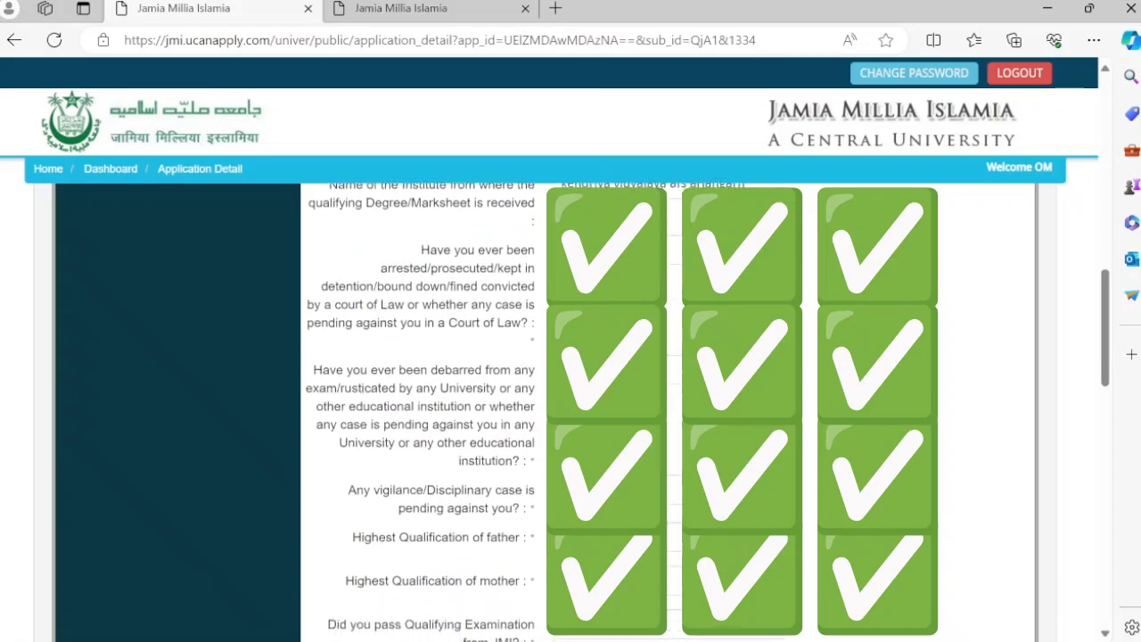
pyautogui.scroll(-2, 419, 410)
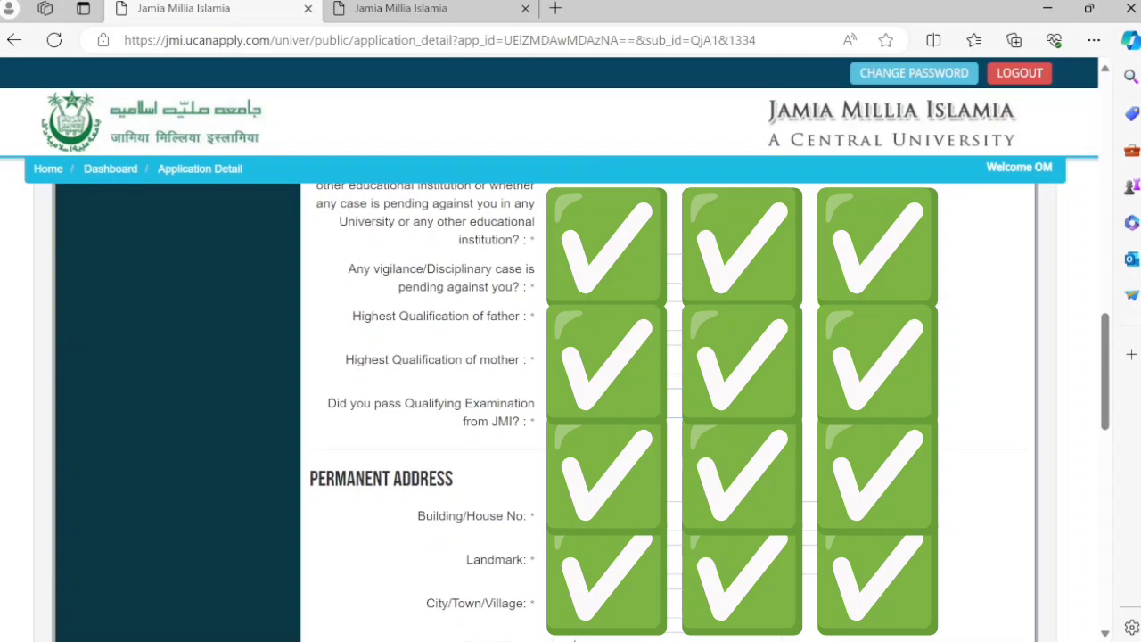
pyautogui.scroll(-3, 669, 410)
pyautogui.scroll(-3, 669, 411)
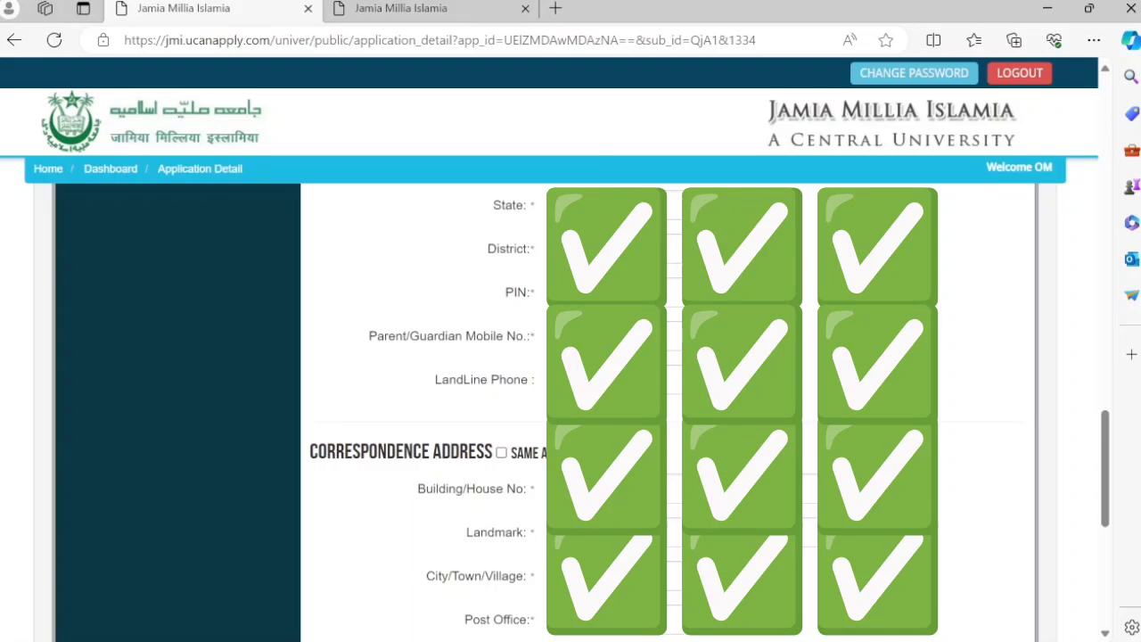
pyautogui.scroll(-5, 464, 450)
pyautogui.scroll(4, 406, 408)
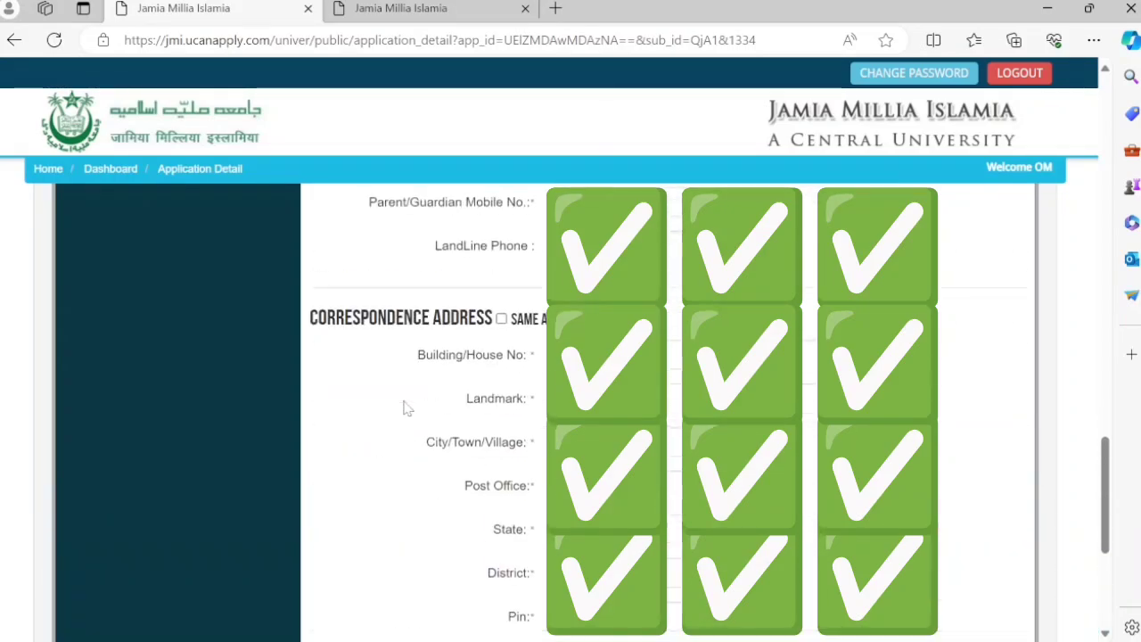
pyautogui.scroll(10, 406, 407)
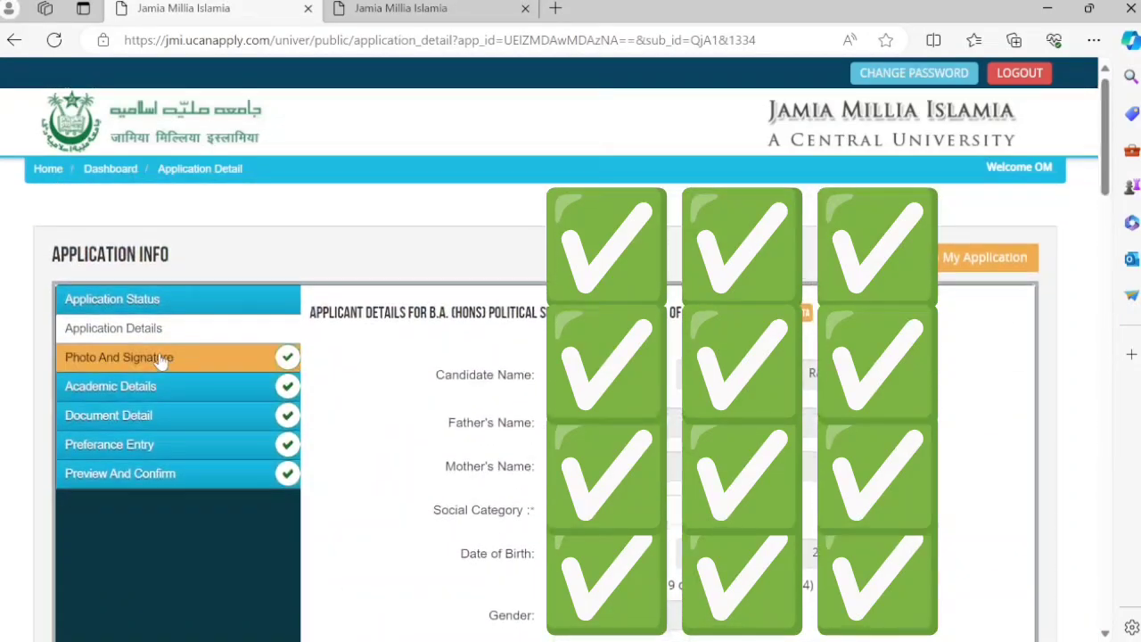
# - Show the Photo And Signature section and scroll through the uploaded photo and signature
pyautogui.click(159, 357)
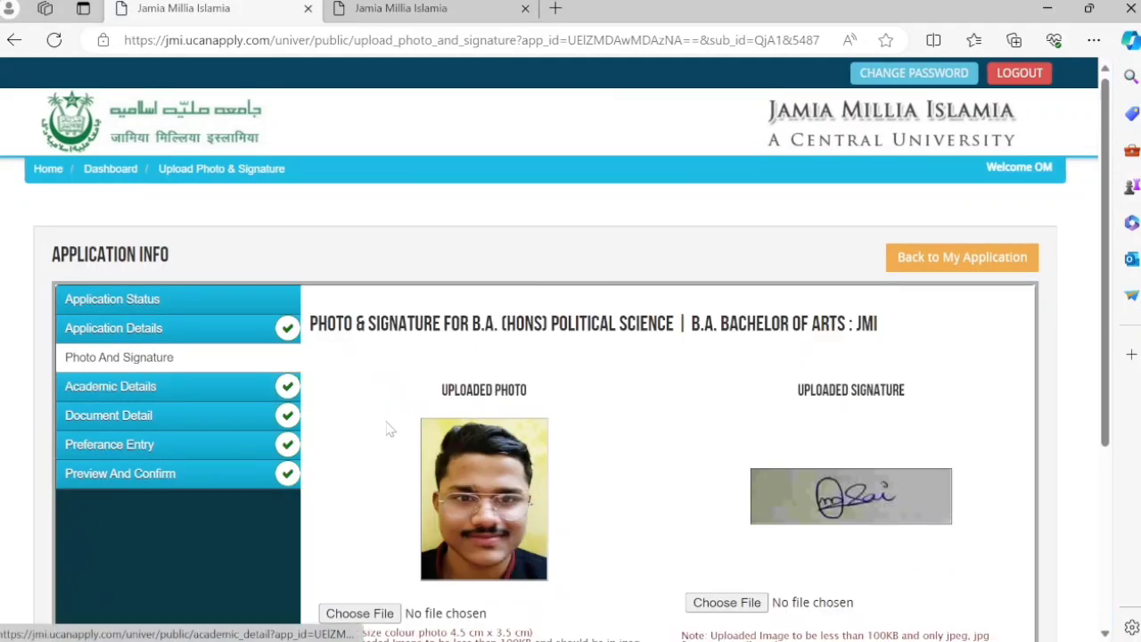
pyautogui.scroll(-2, 388, 430)
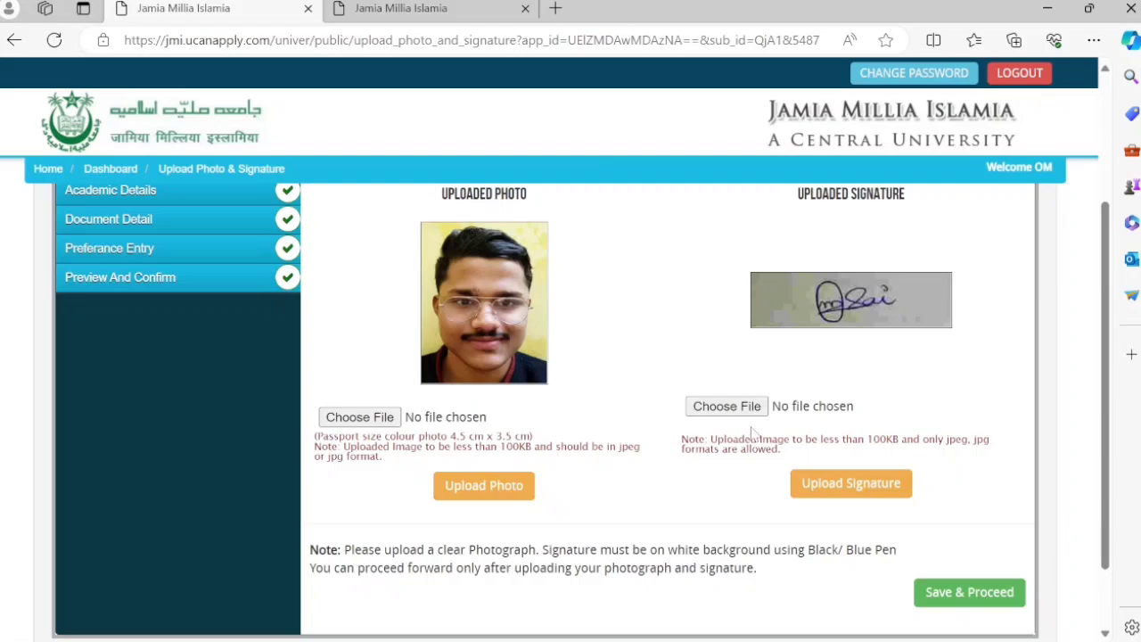
pyautogui.scroll(-2, 753, 435)
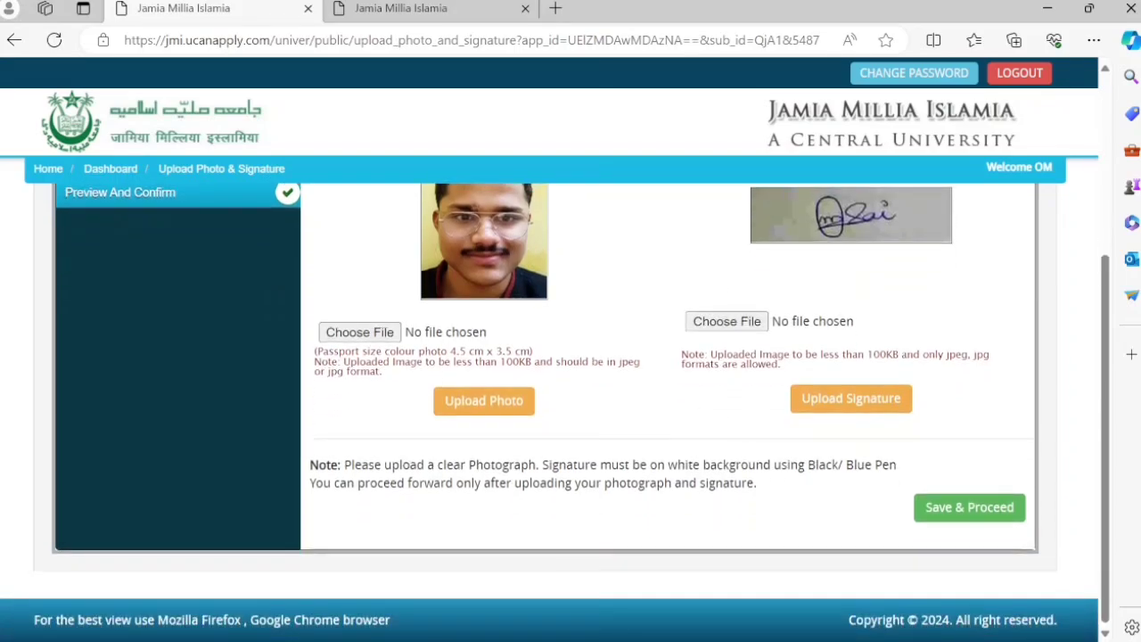
pyautogui.scroll(5, 252, 421)
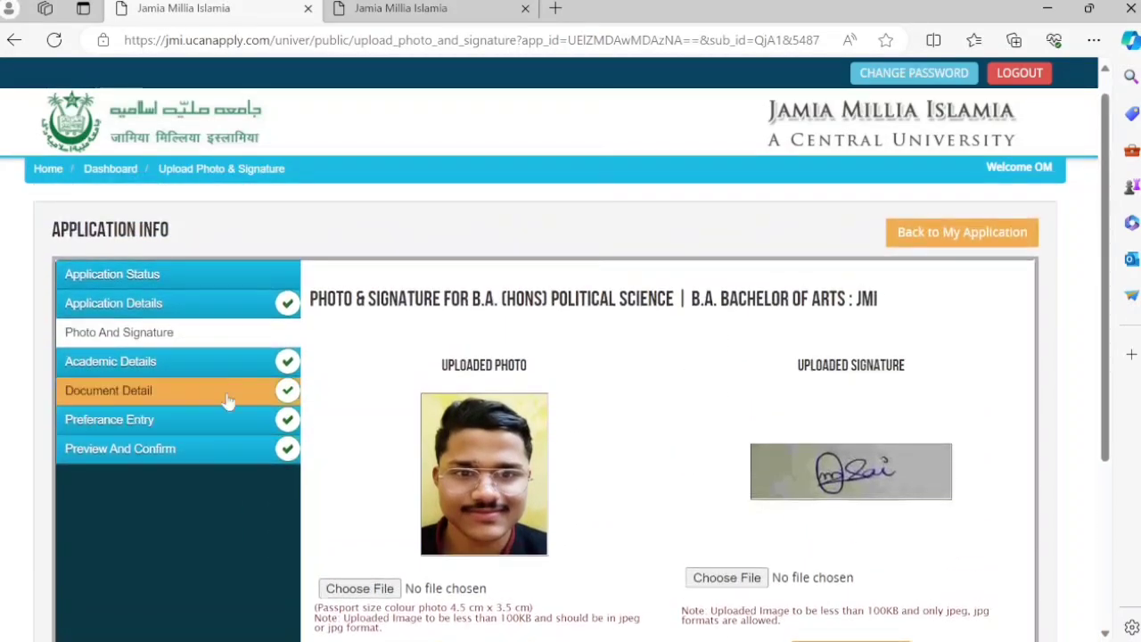
pyautogui.click(189, 360)
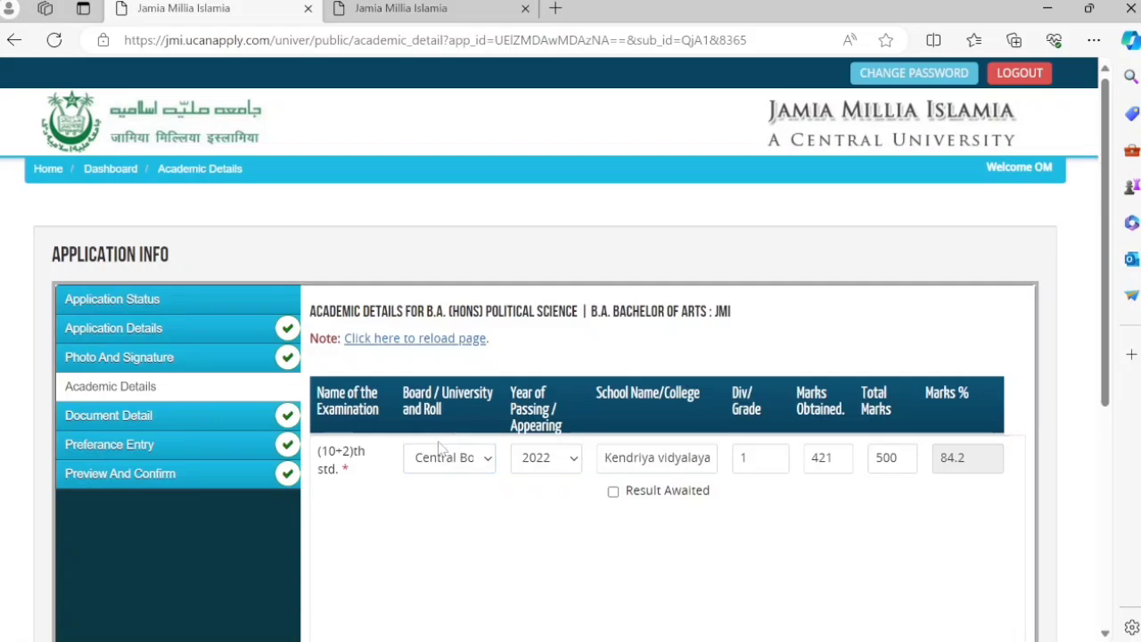
pyautogui.click(443, 470)
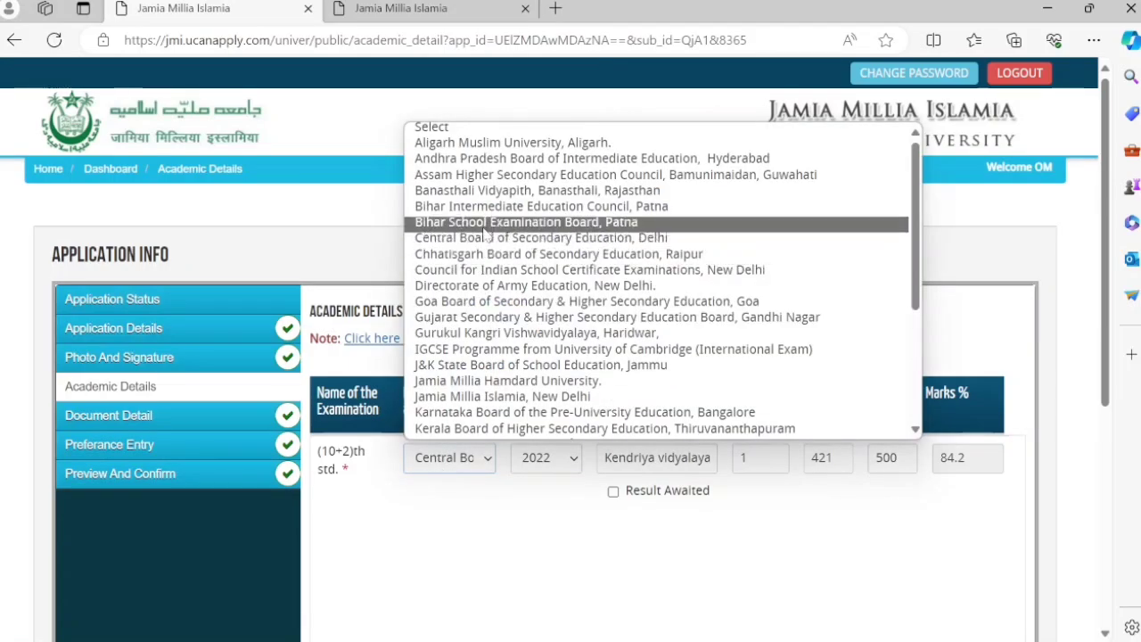
pyautogui.click(461, 542)
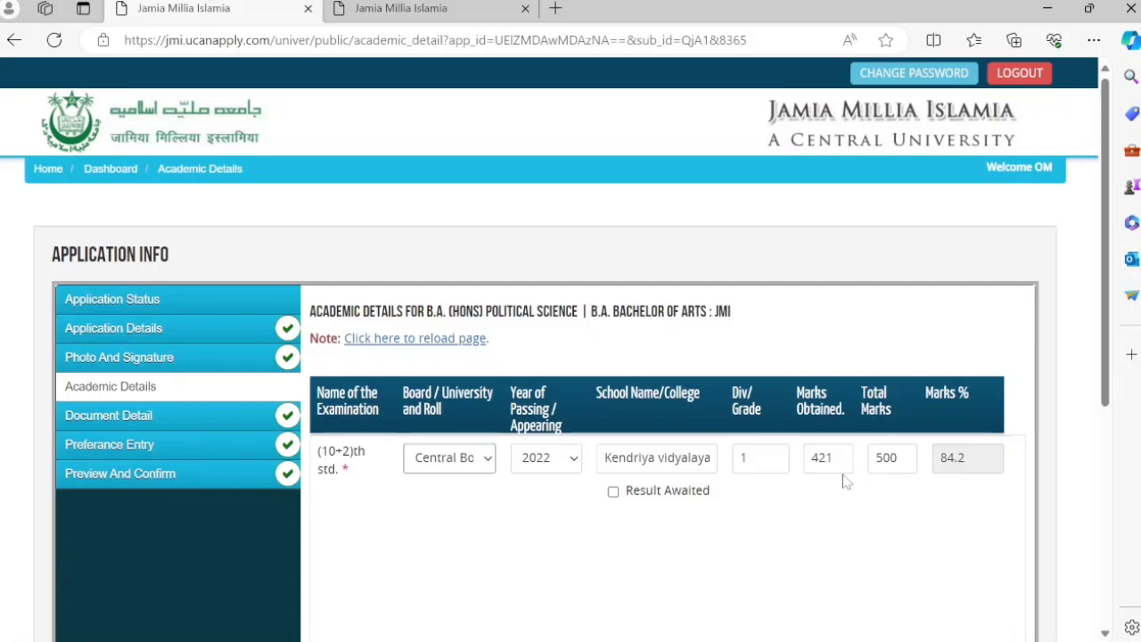
pyautogui.click(892, 458)
pyautogui.scroll(-4, 896, 477)
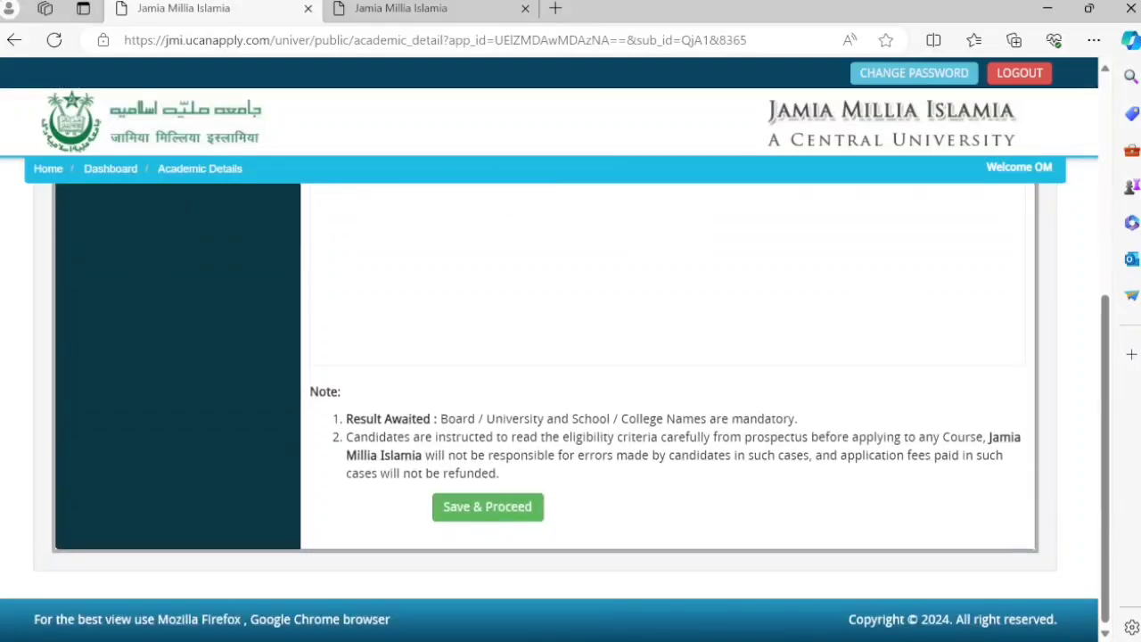
pyautogui.scroll(4, 895, 477)
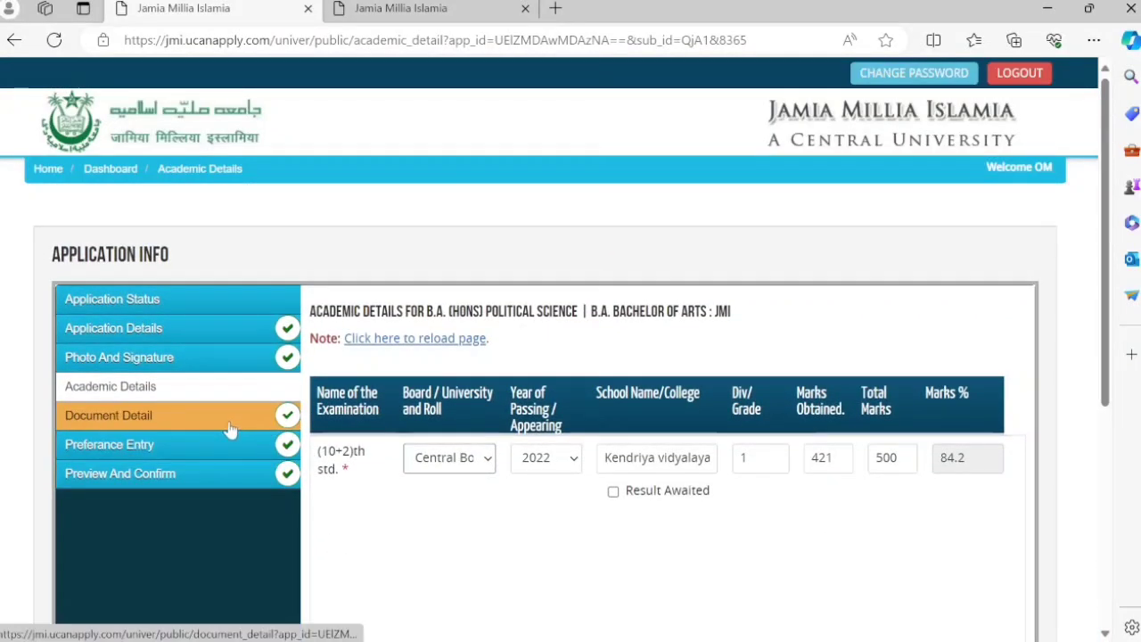
# - Open Document Detail and check the uploaded original marksheet in the upload table
pyautogui.click(230, 429)
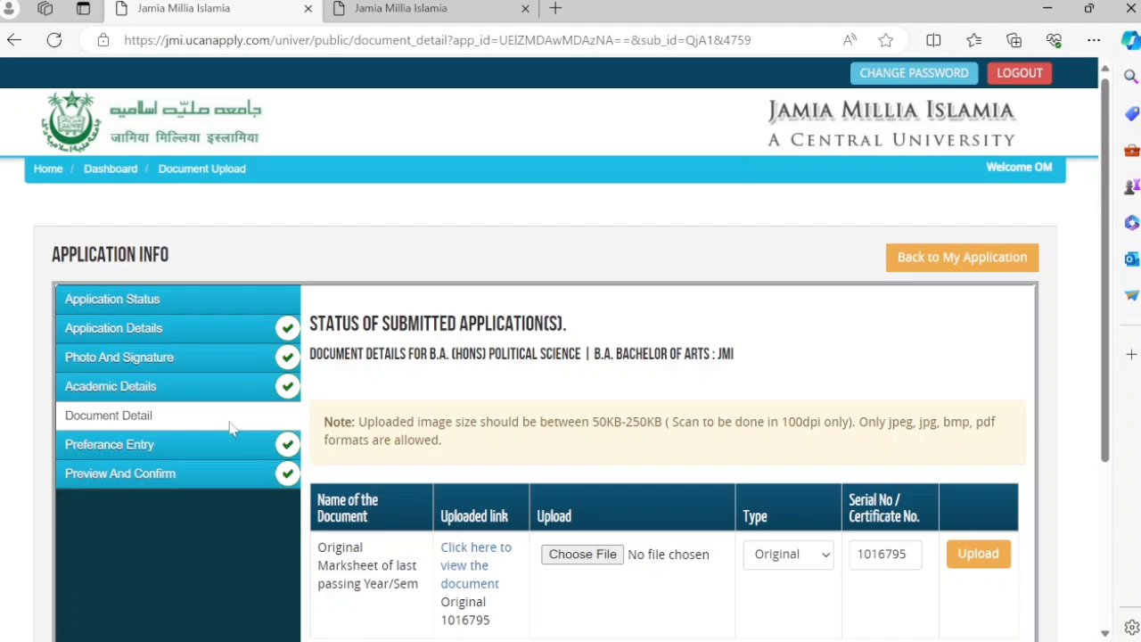
pyautogui.scroll(-3, 382, 489)
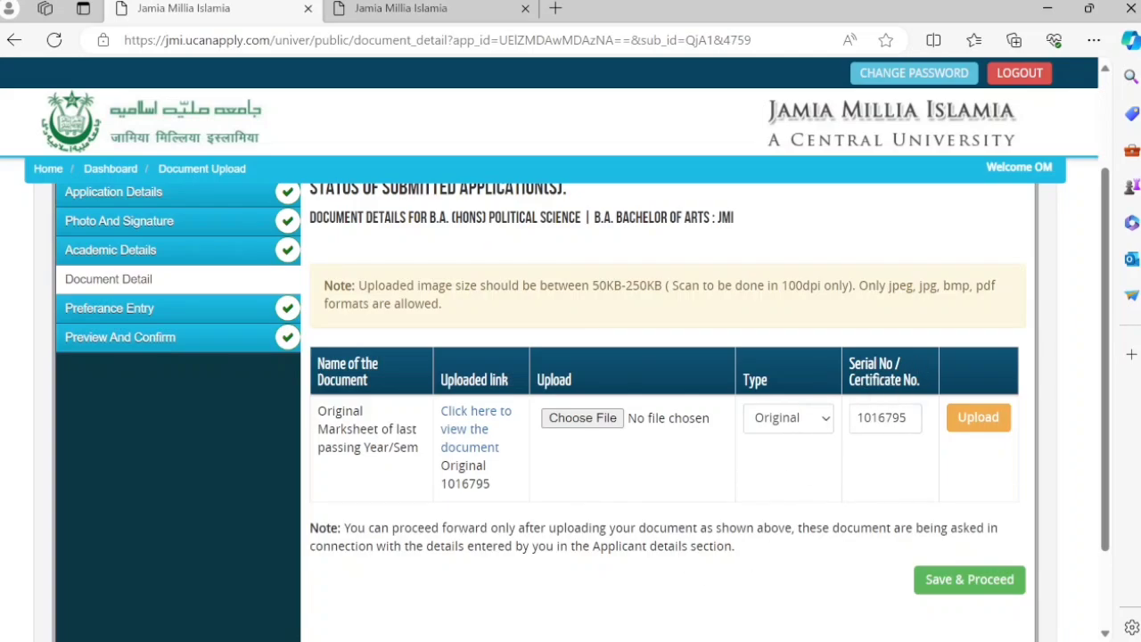
pyautogui.click(885, 419)
# - Review Preference Entry, keeping B.A. (Hons) Political Science as first preference
pyautogui.click(178, 307)
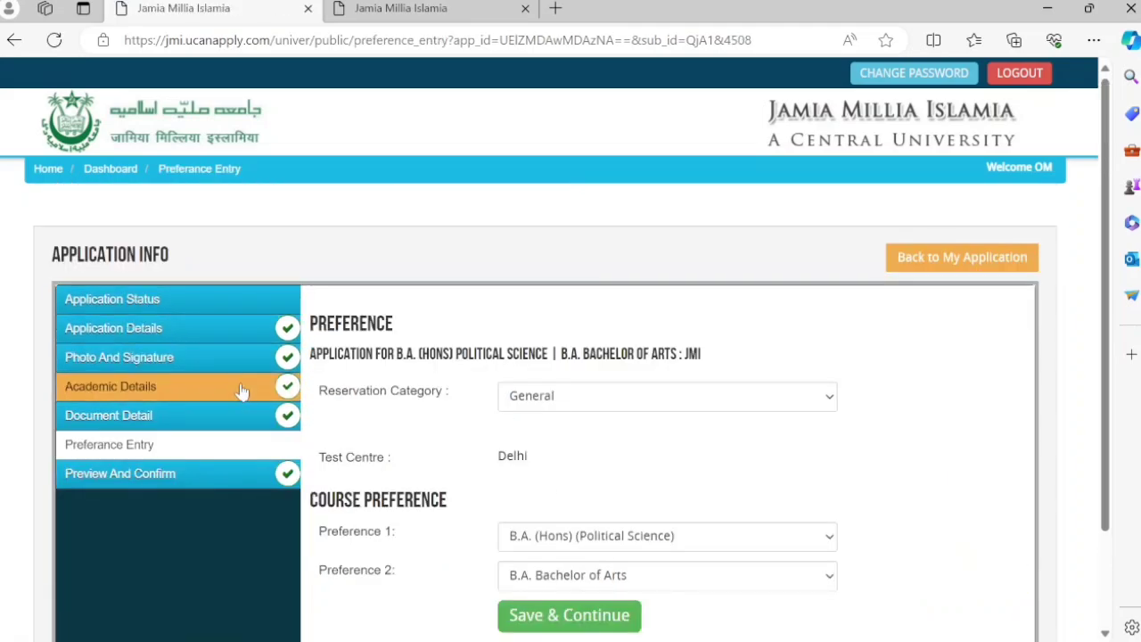
pyautogui.click(263, 412)
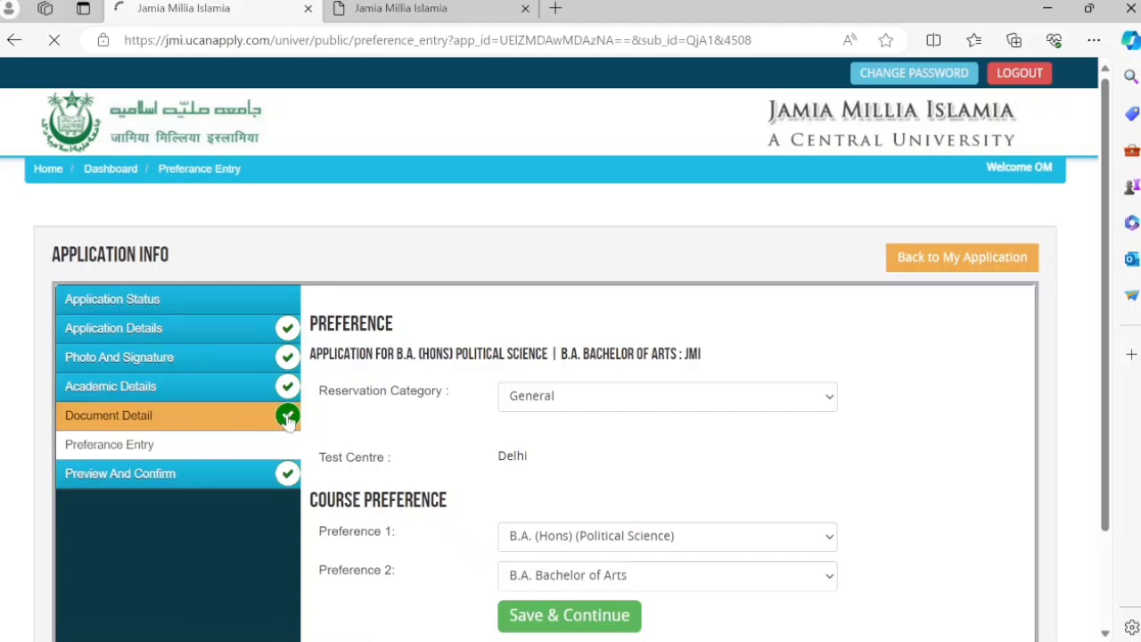
pyautogui.scroll(-1, 339, 482)
pyautogui.scroll(-2, 339, 482)
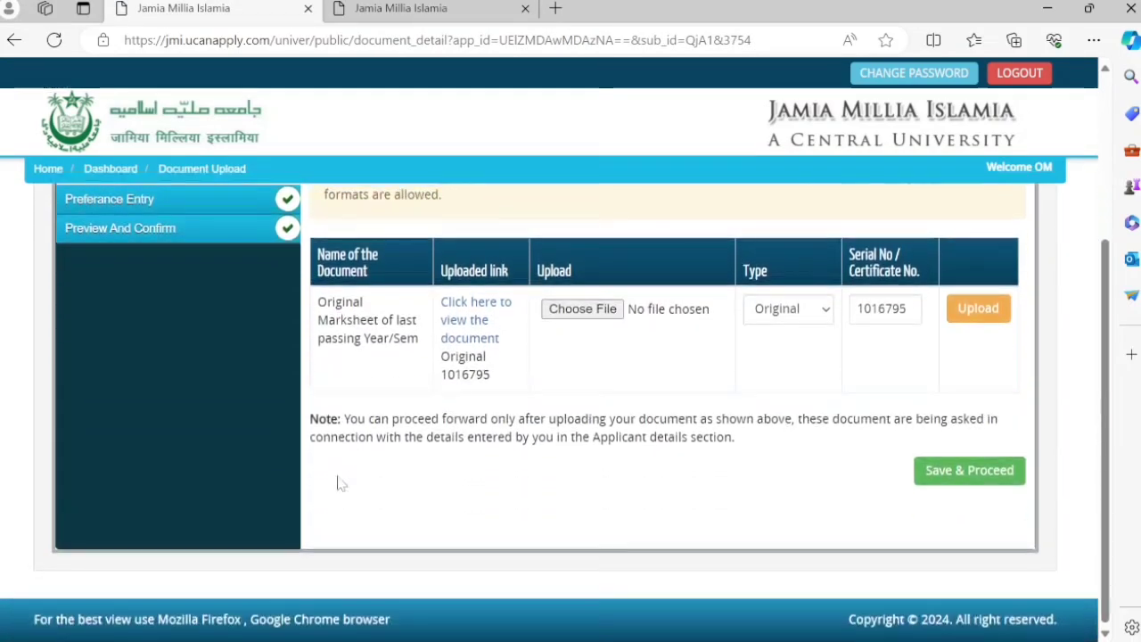
pyautogui.scroll(1, 339, 479)
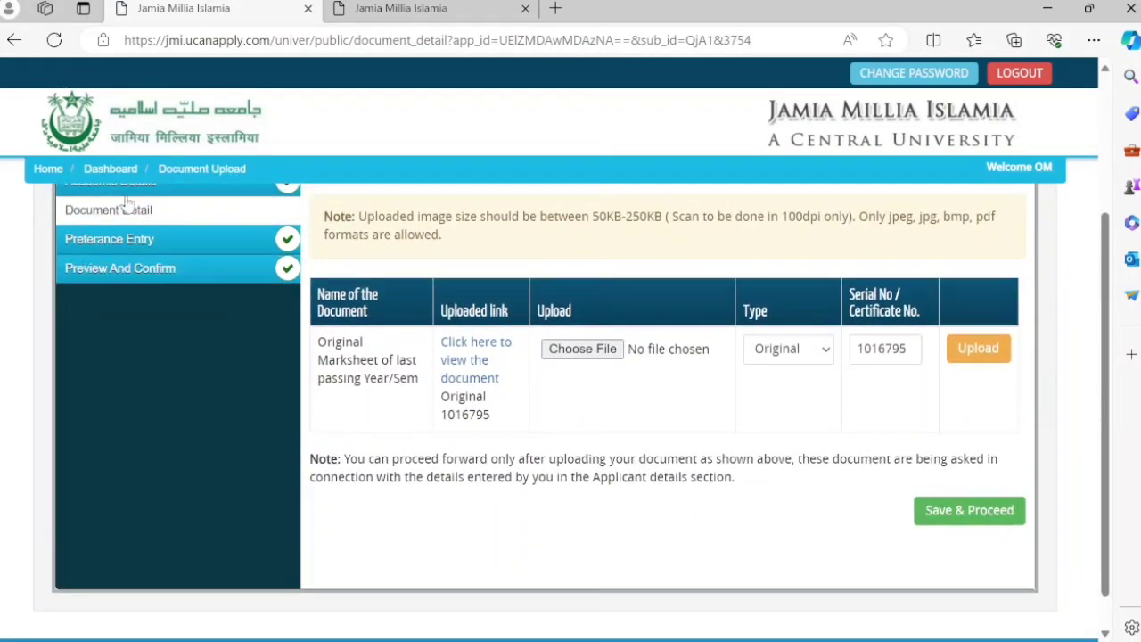
pyautogui.click(138, 243)
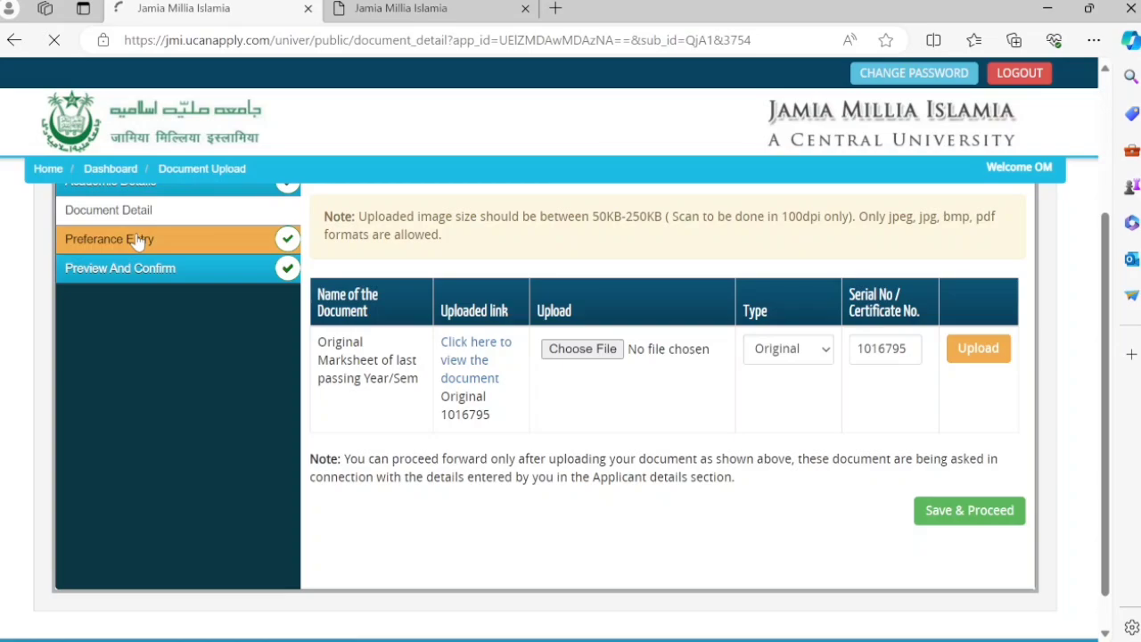
pyautogui.scroll(-2, 483, 476)
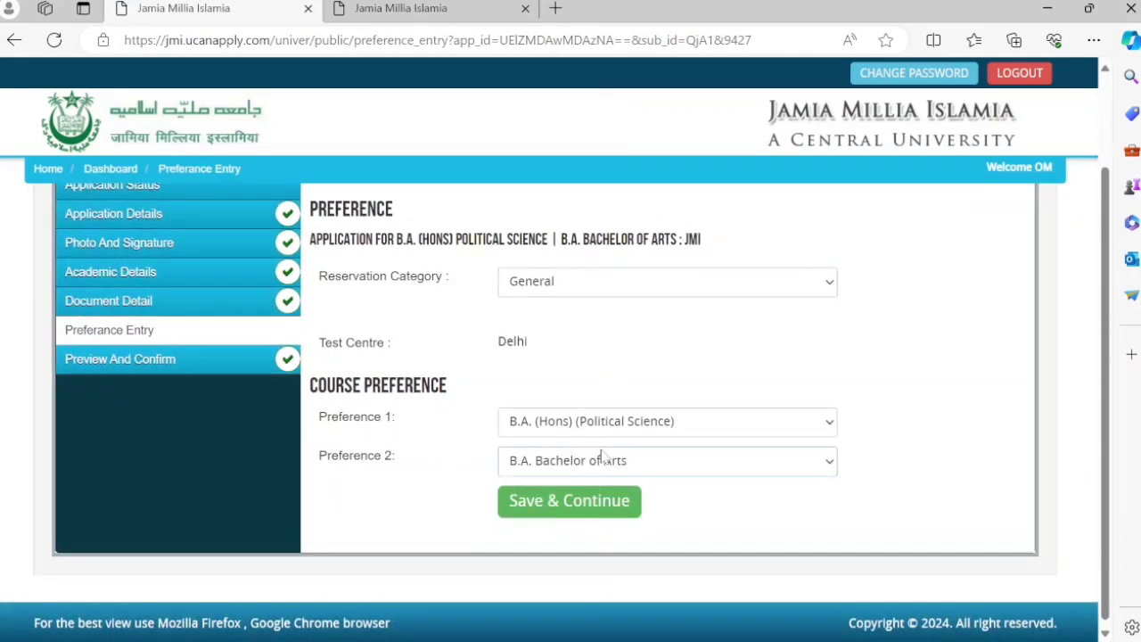
pyautogui.click(602, 432)
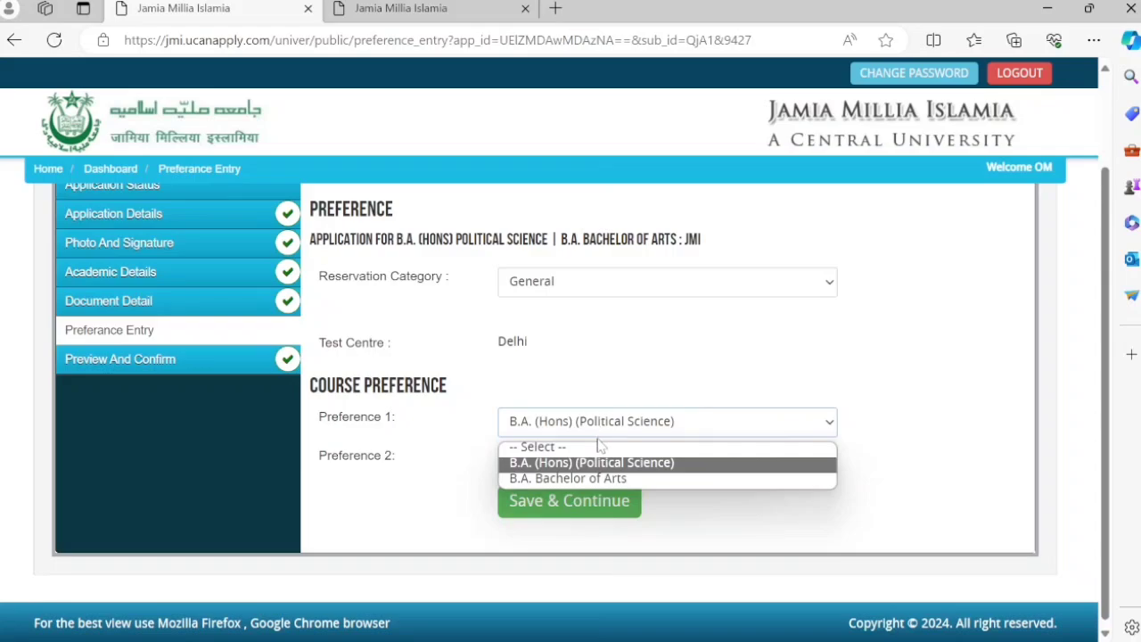
pyautogui.click(599, 431)
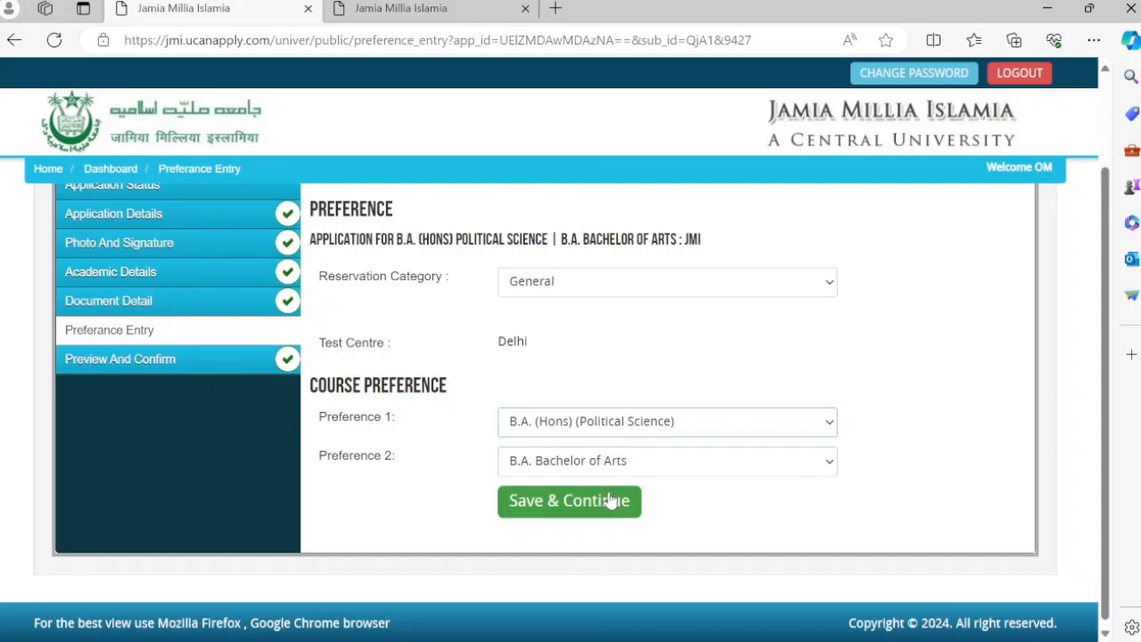
# - Tick I CONFIRM THE ABOVE in Preview And Confirm and submit the application
pyautogui.click(223, 357)
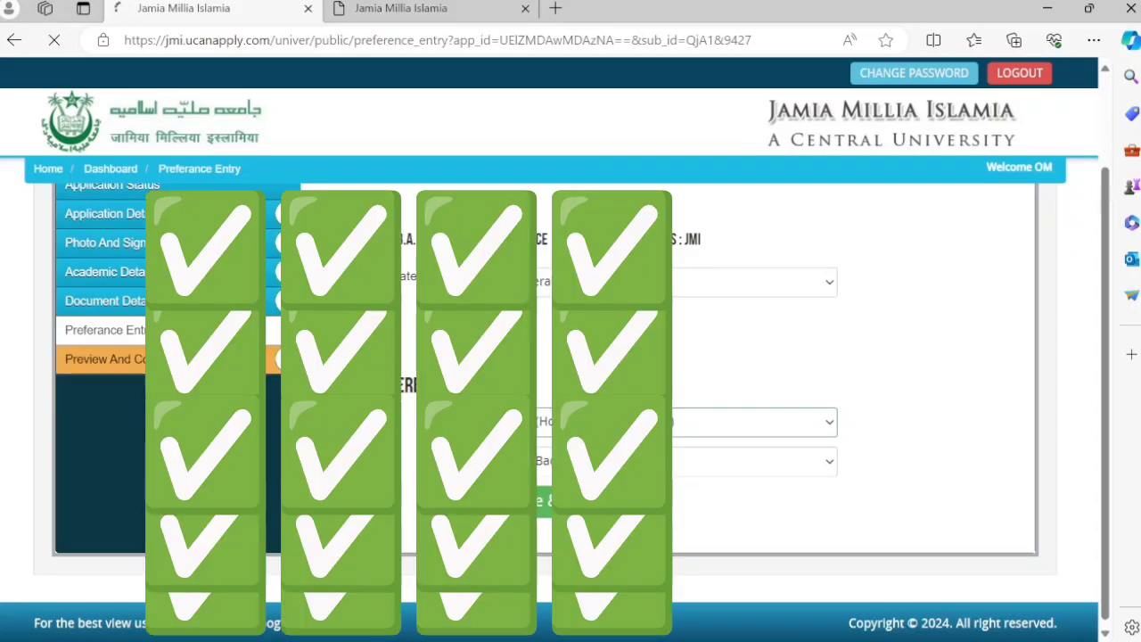
pyautogui.scroll(-15, 403, 360)
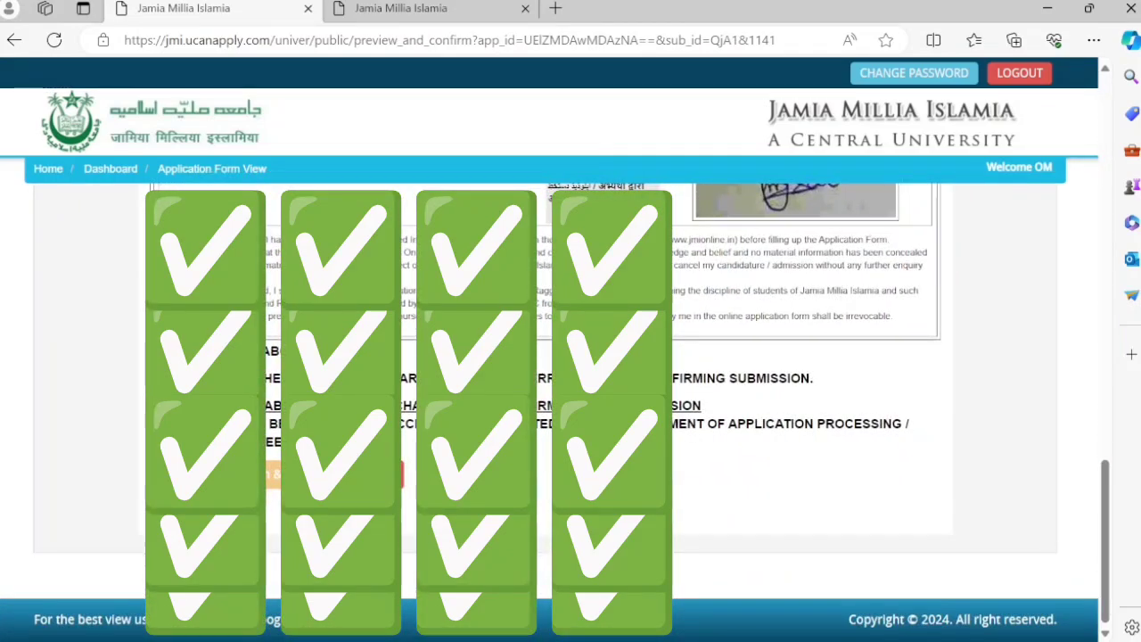
pyautogui.click(152, 350)
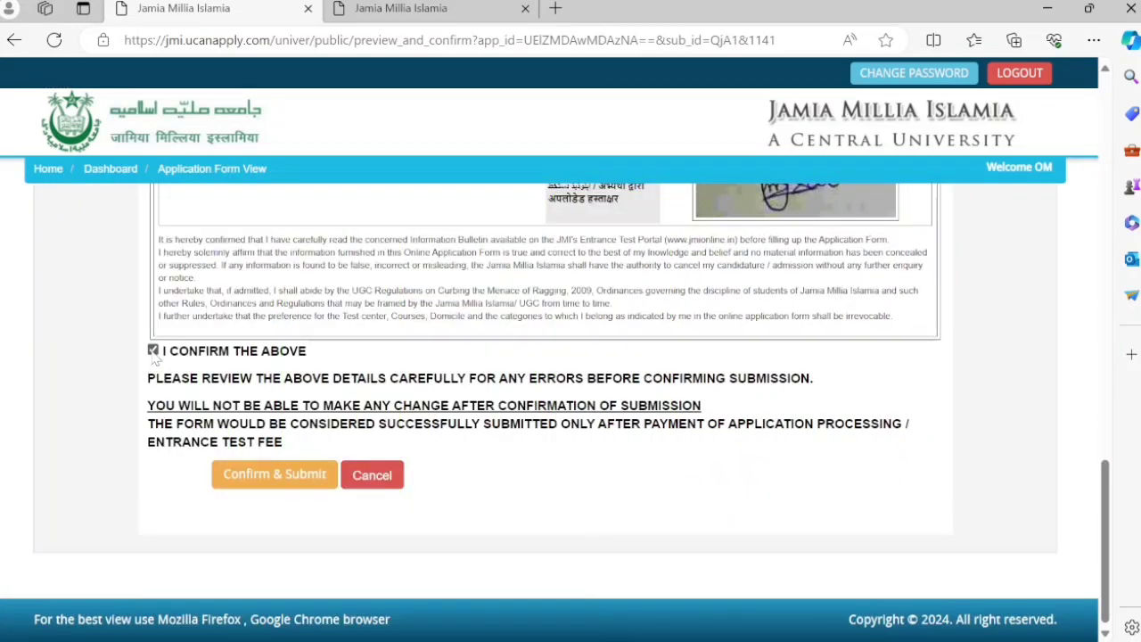
pyautogui.click(258, 484)
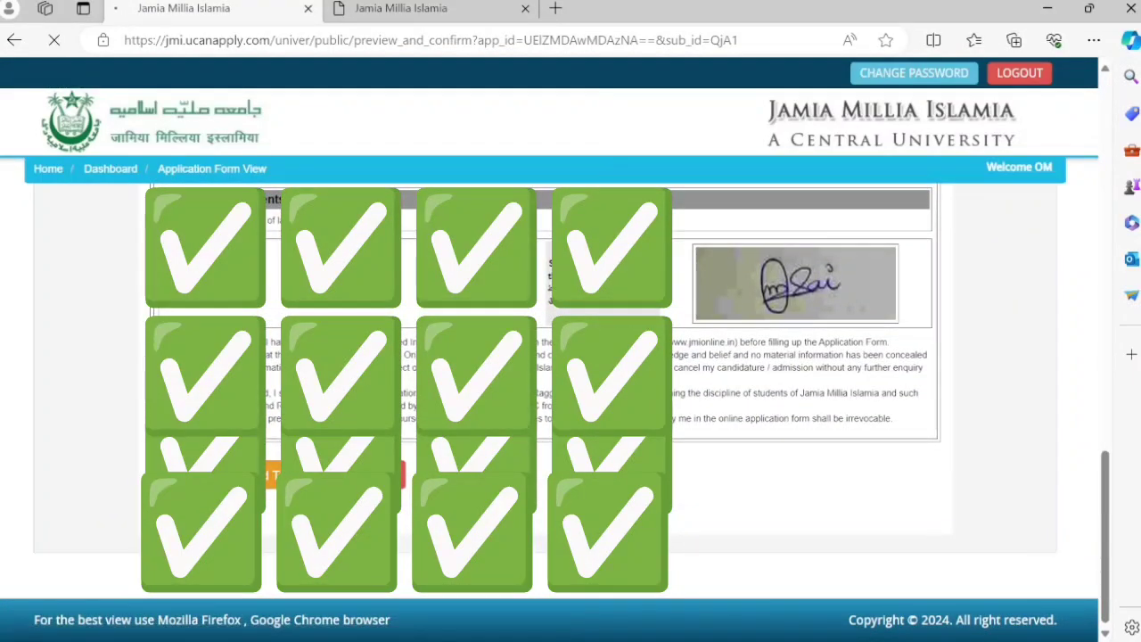
# - Go to the Make Payment page and check the Payment Type options, leaving them unchanged
pyautogui.click(311, 482)
pyautogui.scroll(-2, 565, 449)
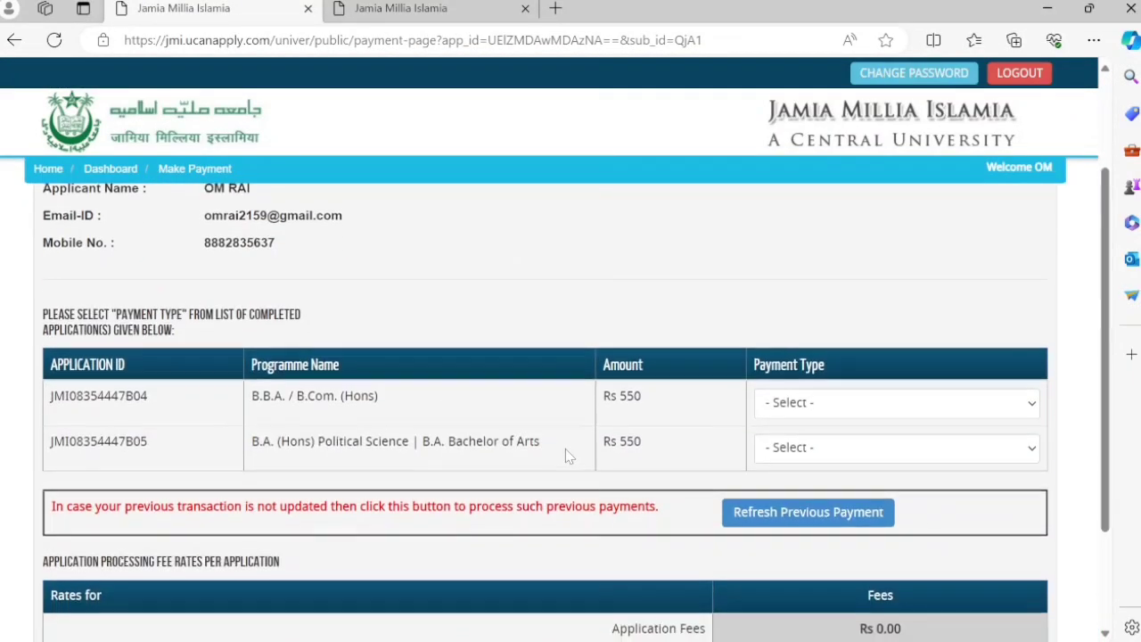
pyautogui.click(811, 399)
pyautogui.click(814, 400)
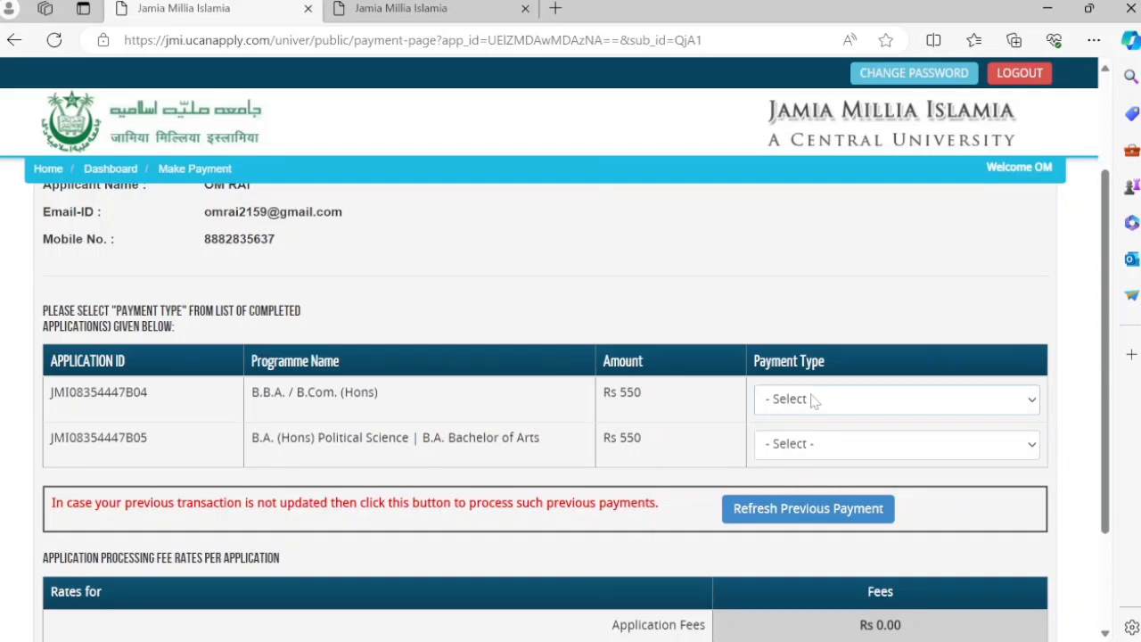
pyautogui.scroll(-3, 814, 400)
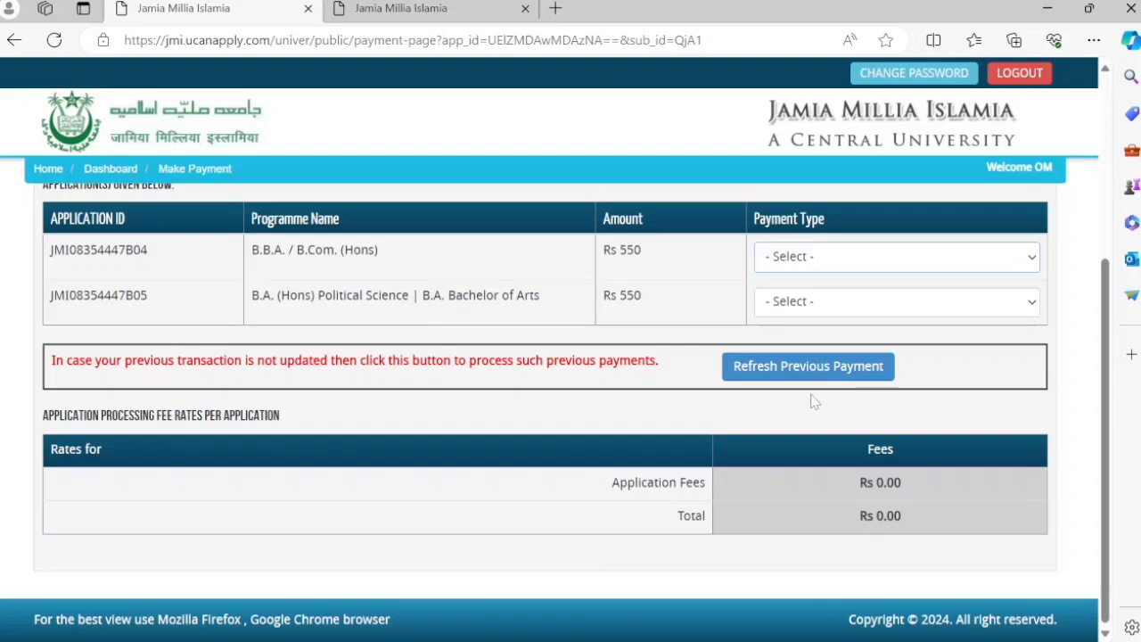
# - Return to the browser tab with the portal's applicant login and quick tips, then bring up OBS
pyautogui.click(450, 9)
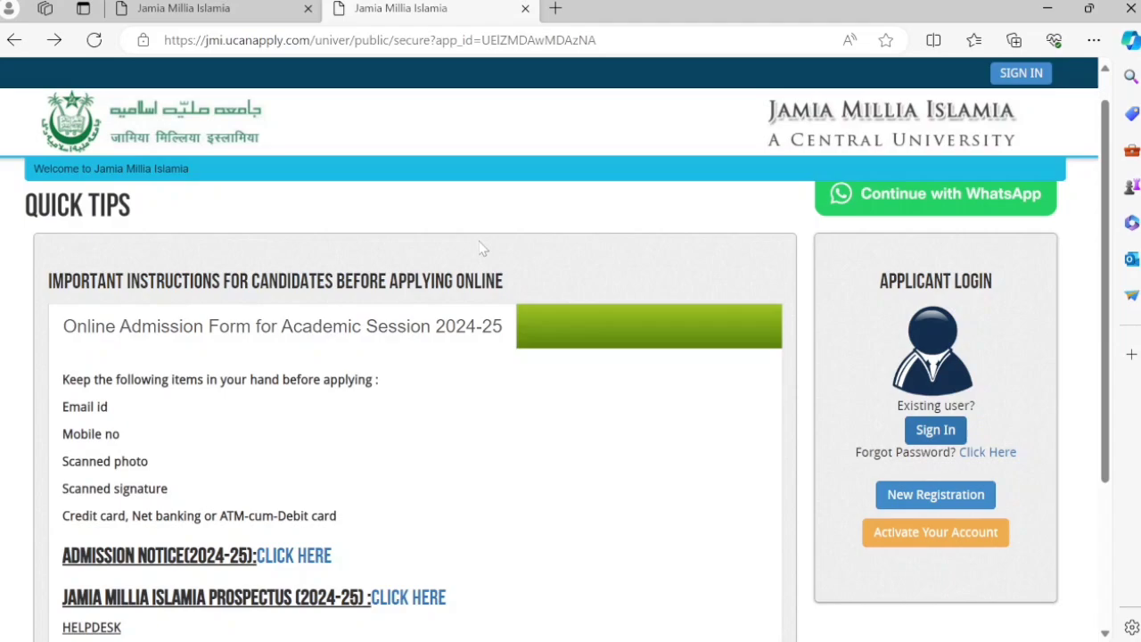
pyautogui.click(701, 628)
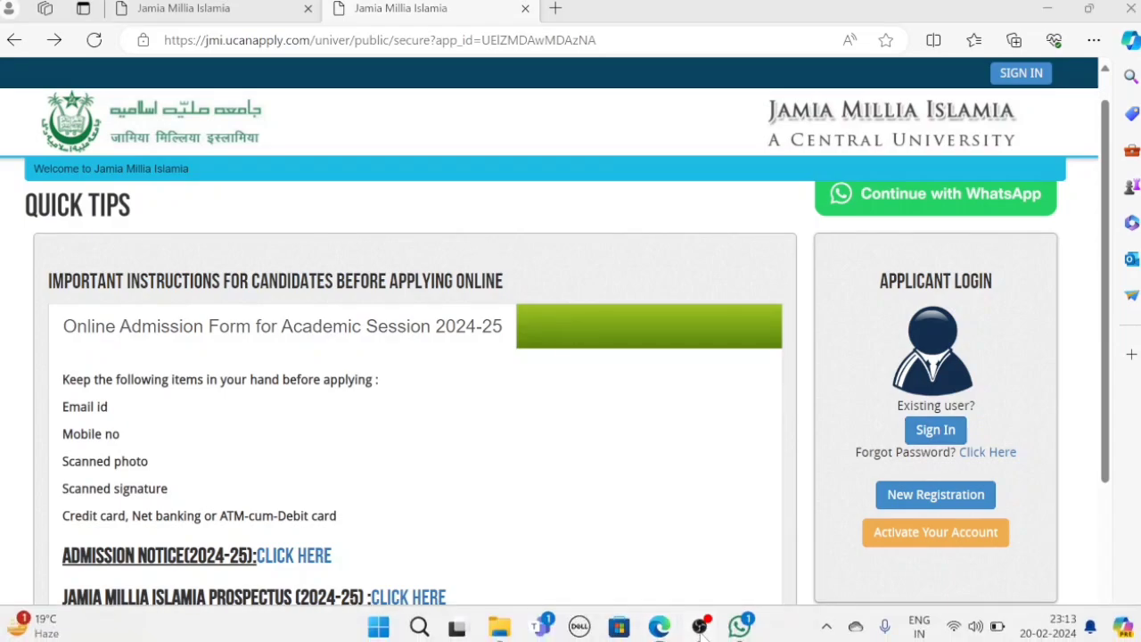